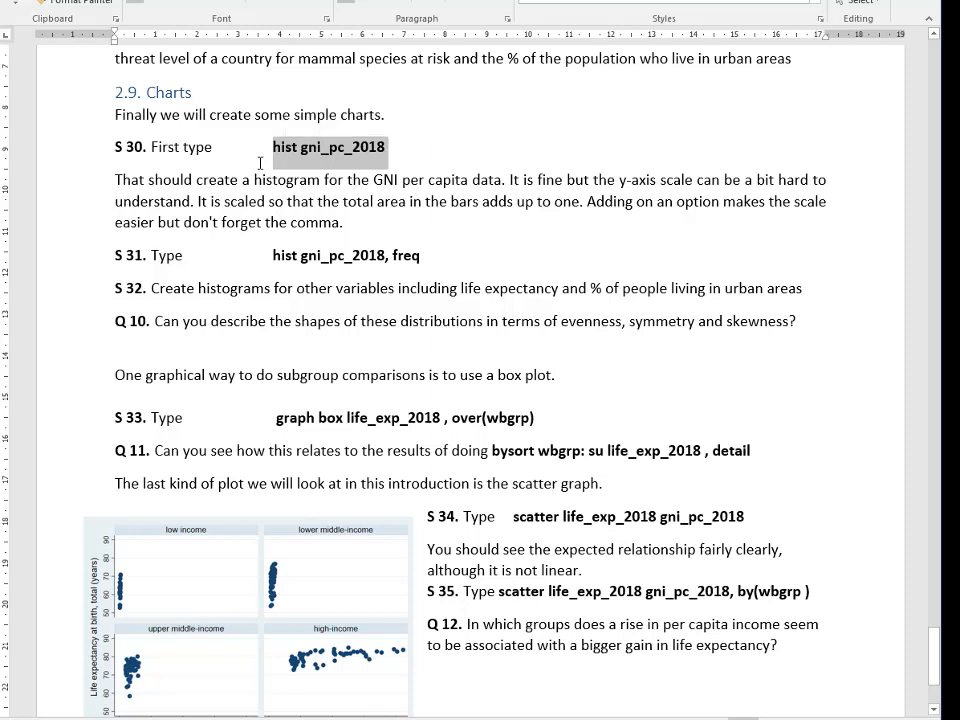
Switch from the Word worksheet to Stata and draw the GNI per capita histogram with the command hist gni_pc_2018.
click(260, 162)
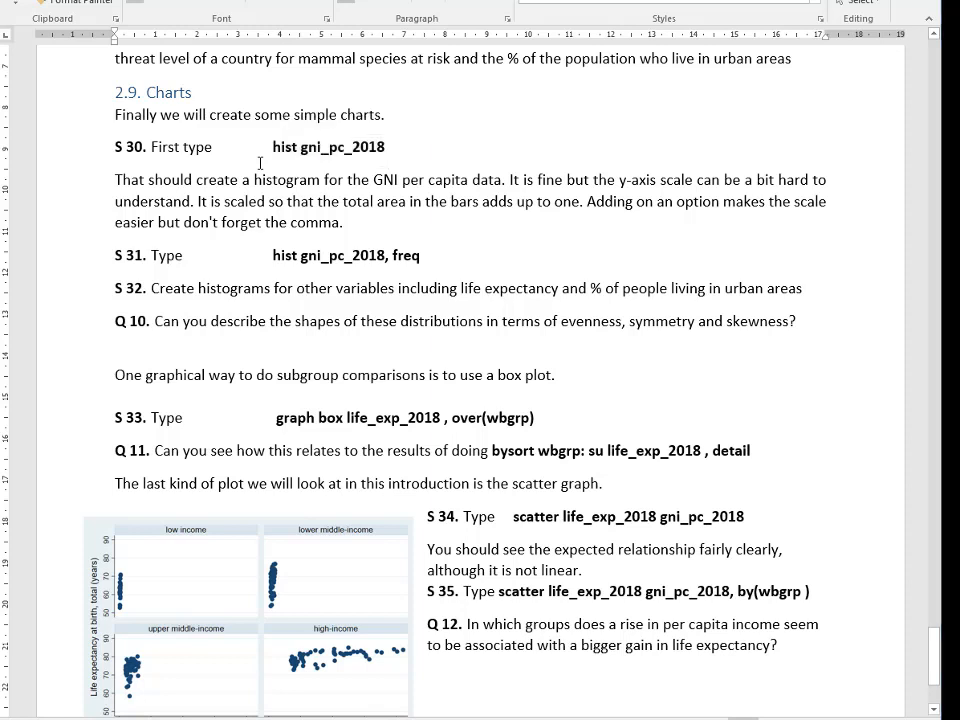
key(alt+Tab)
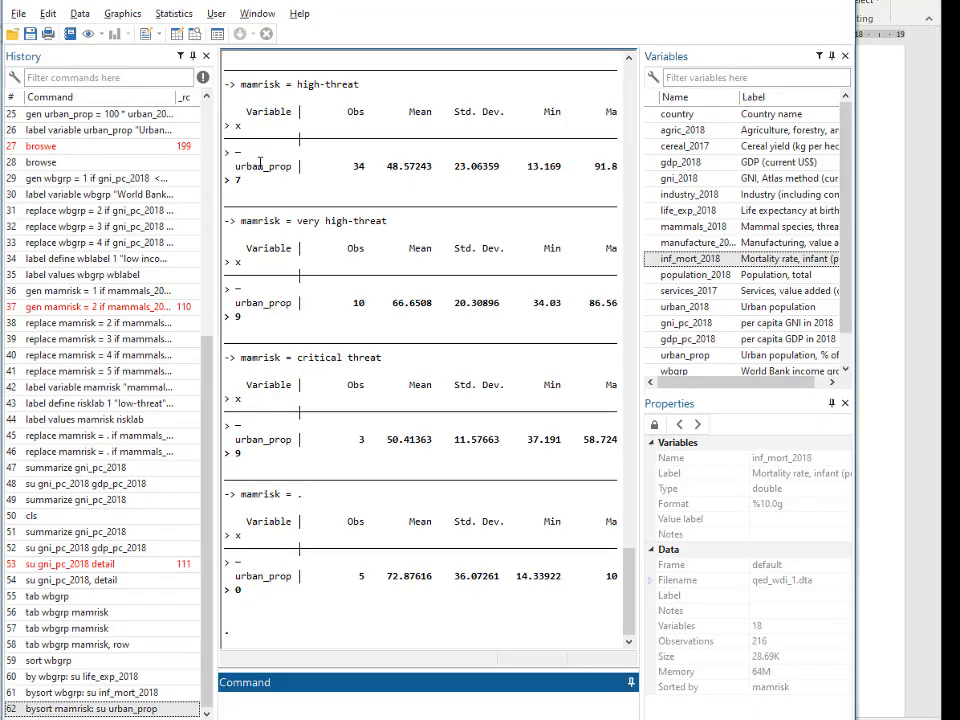
text(hist gni_pc_2018)
key(Return)
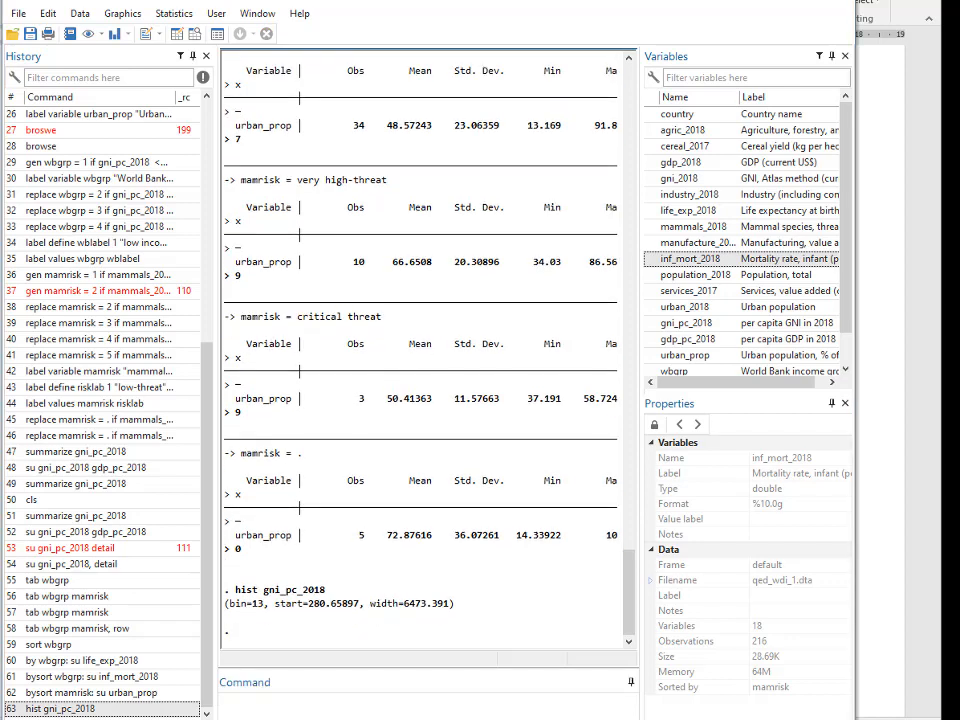
drag(0, 0, 423, 43)
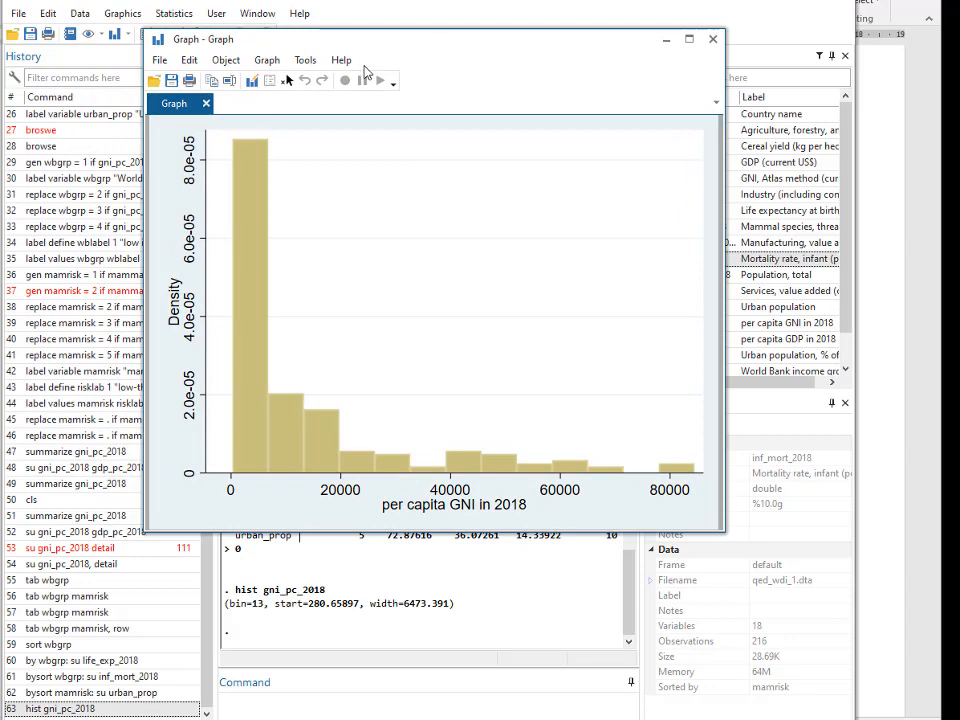
drag(392, 43, 402, 46)
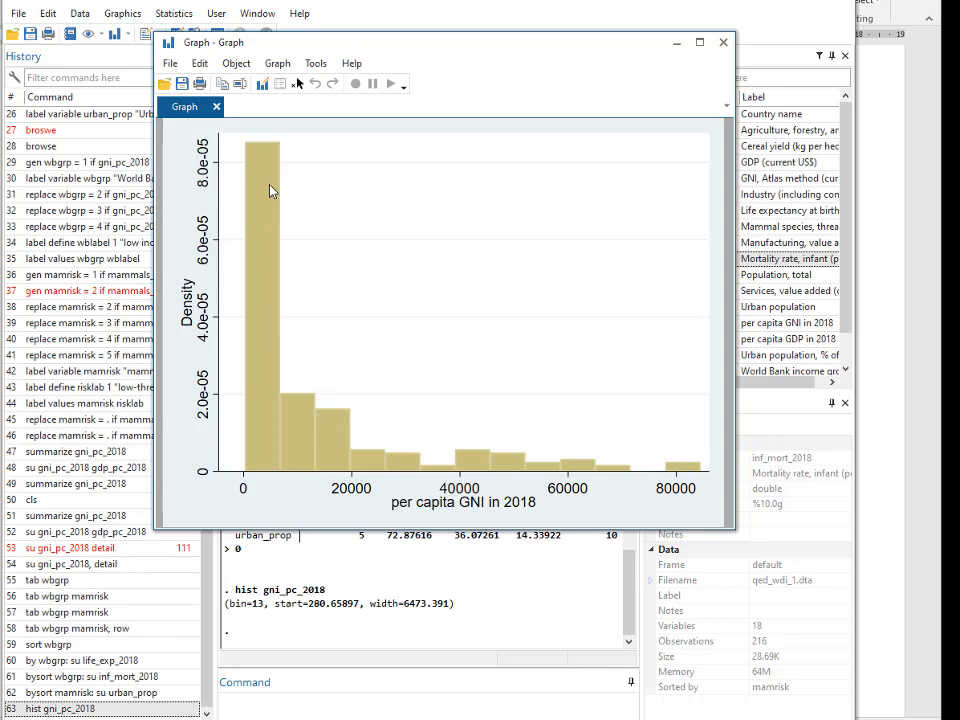
Check exercise S 31 in the Word worksheet, and in Stata redraw the histogram with frequencies using hist gni_pc_2018, freq.
key(alt+Tab)
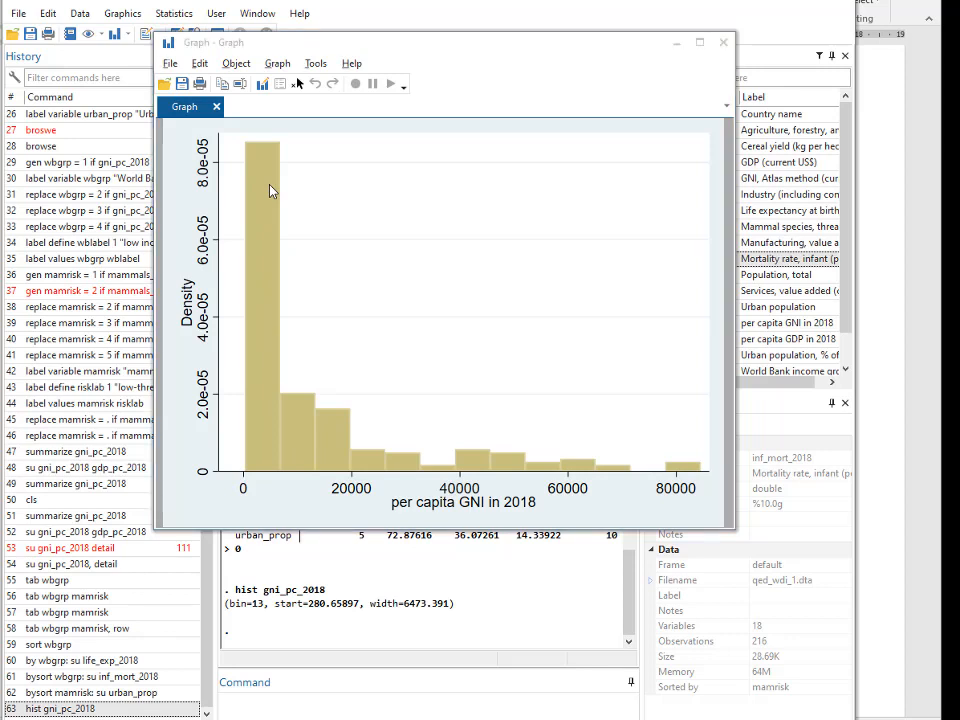
key(alt+Tab)
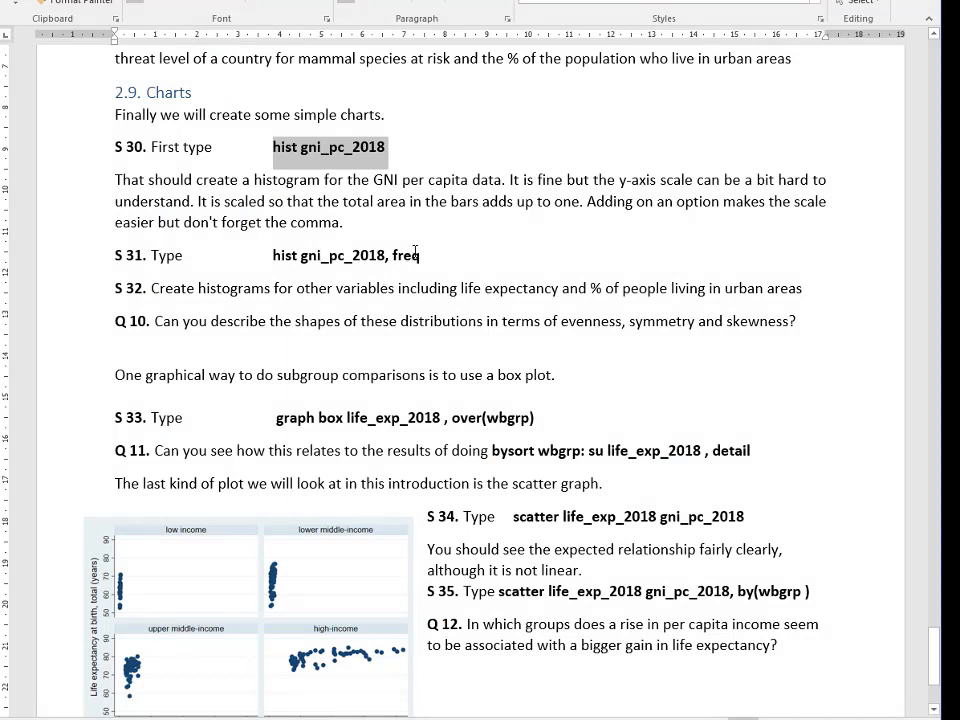
key(alt+Tab)
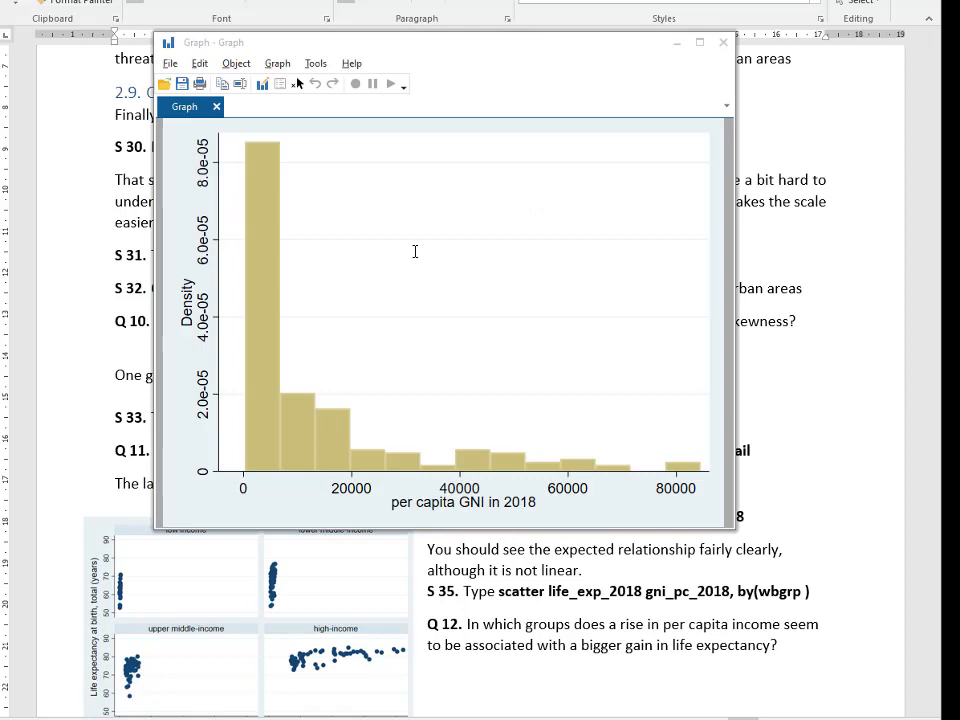
key(alt+Tab)
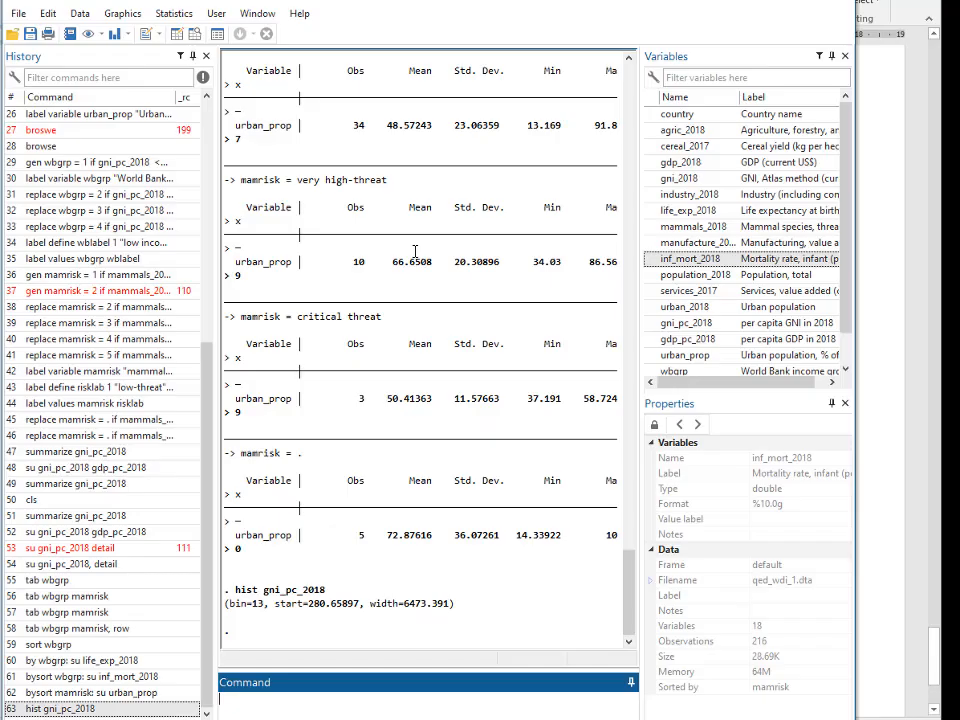
key(alt+Tab)
click(150, 710)
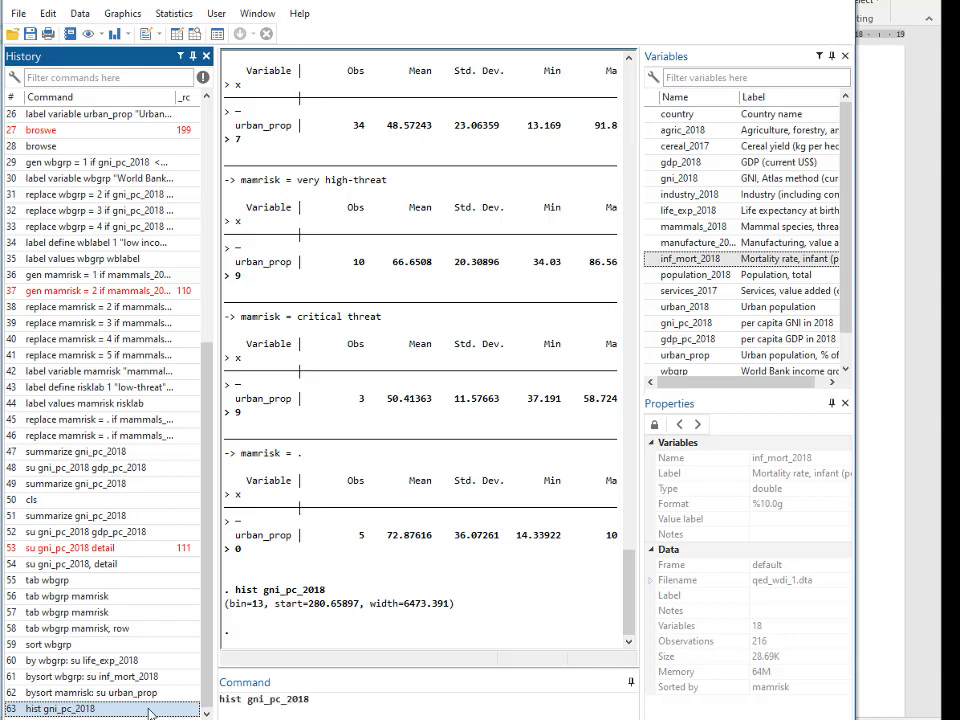
click(338, 708)
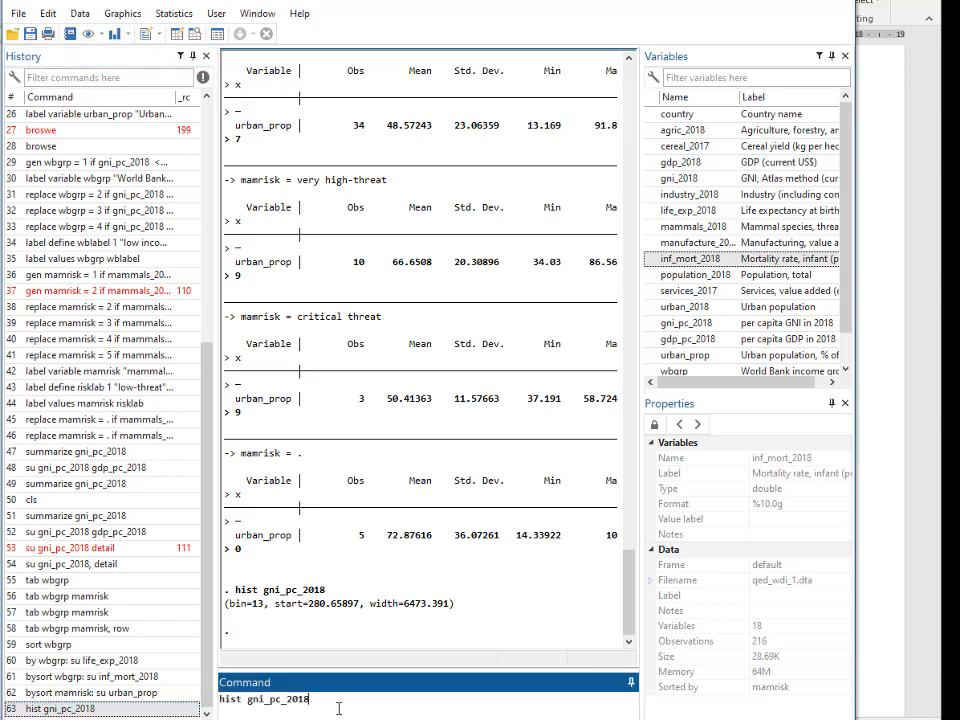
text(, fre)
key(BackSpace)
key(BackSpace)
text(req)
key(Return)
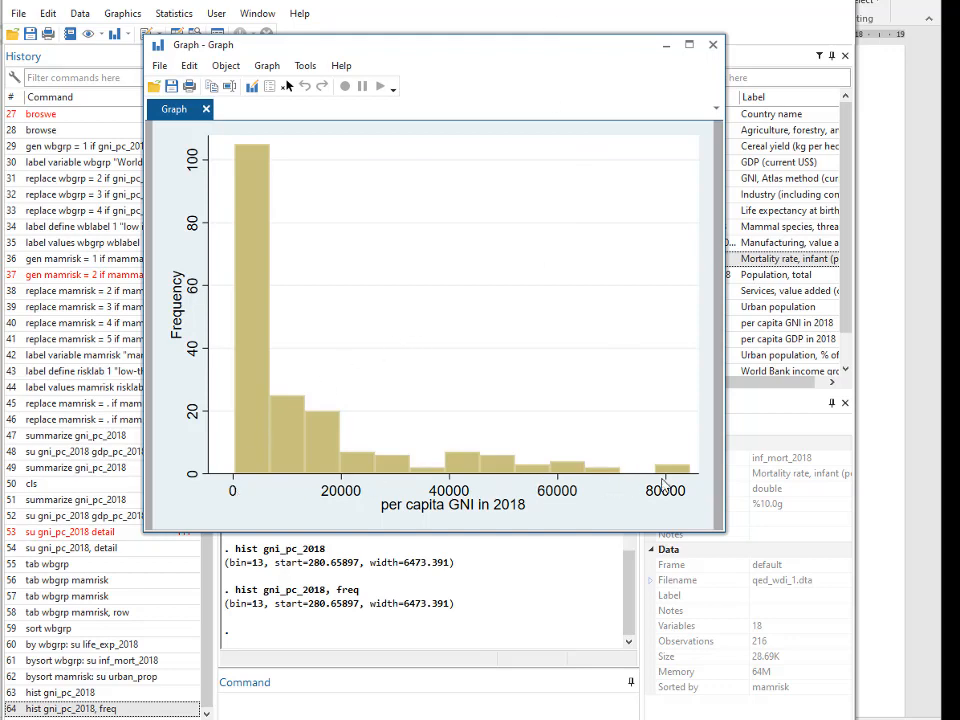
click(466, 28)
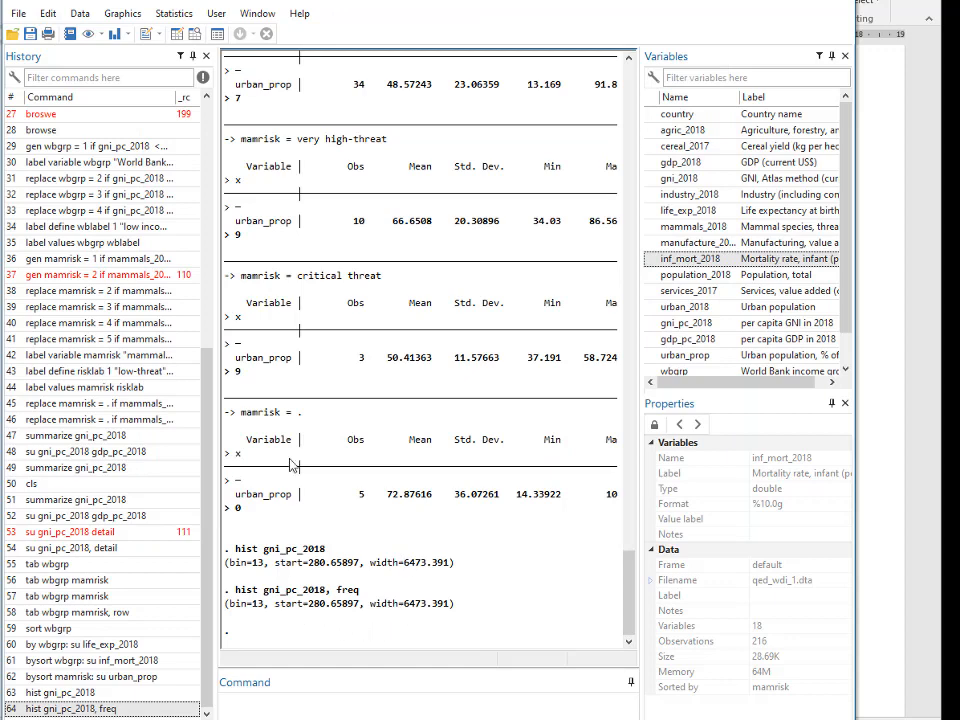
Check exercise S 32 in the Word worksheet, and in Stata draw the life expectancy histogram with hist life_exp_2018 , freq.
key(alt+Tab)
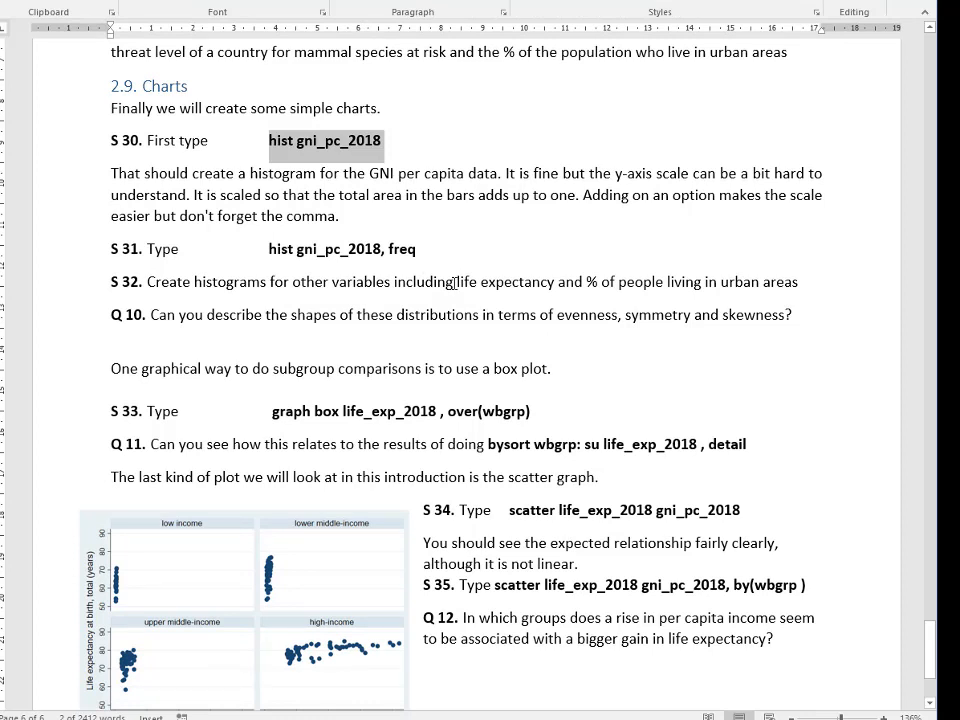
click(455, 283)
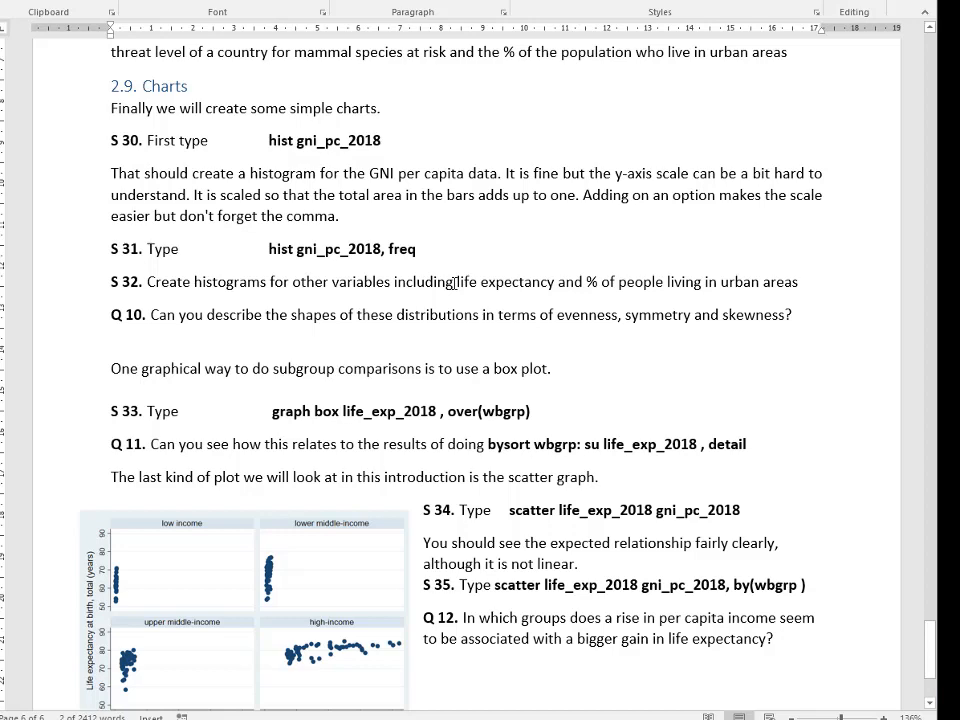
key(alt+Tab)
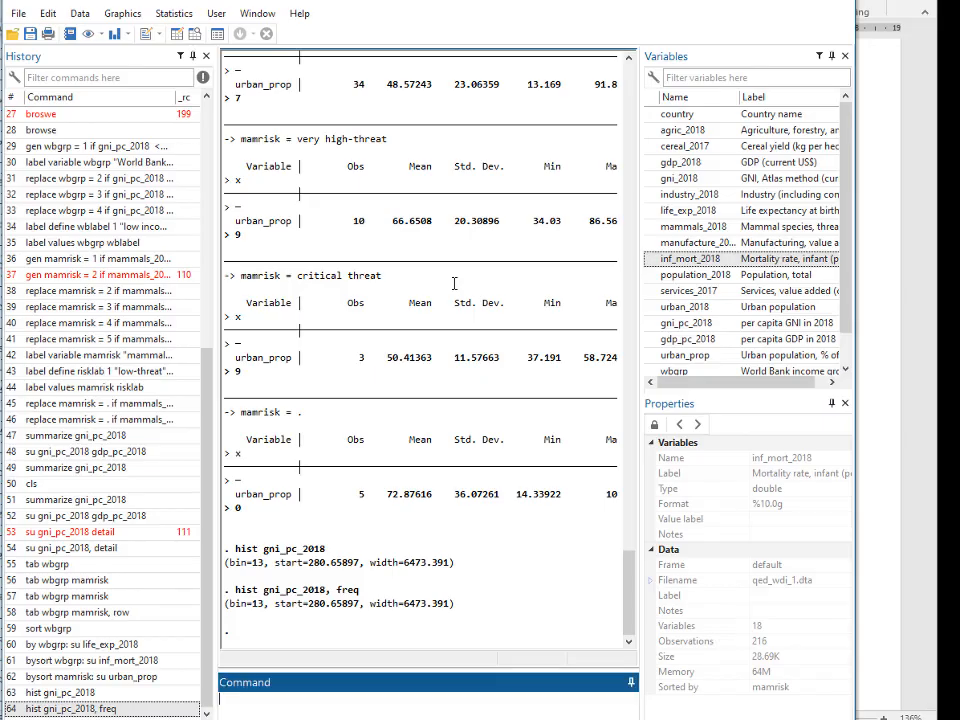
click(107, 709)
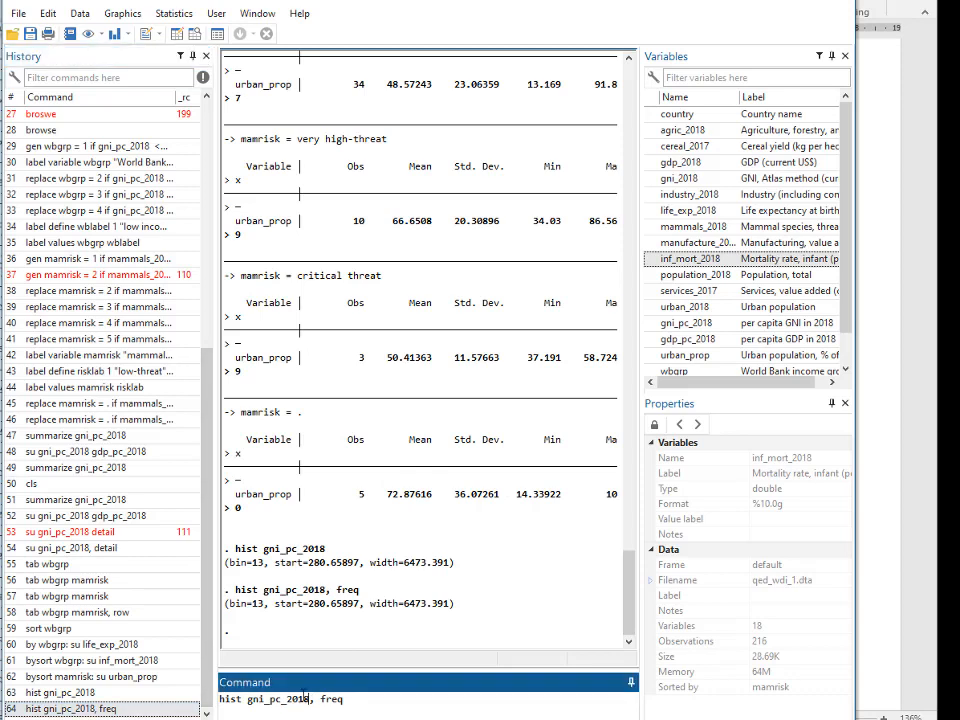
double_click(306, 699)
text(life_exp_2018)
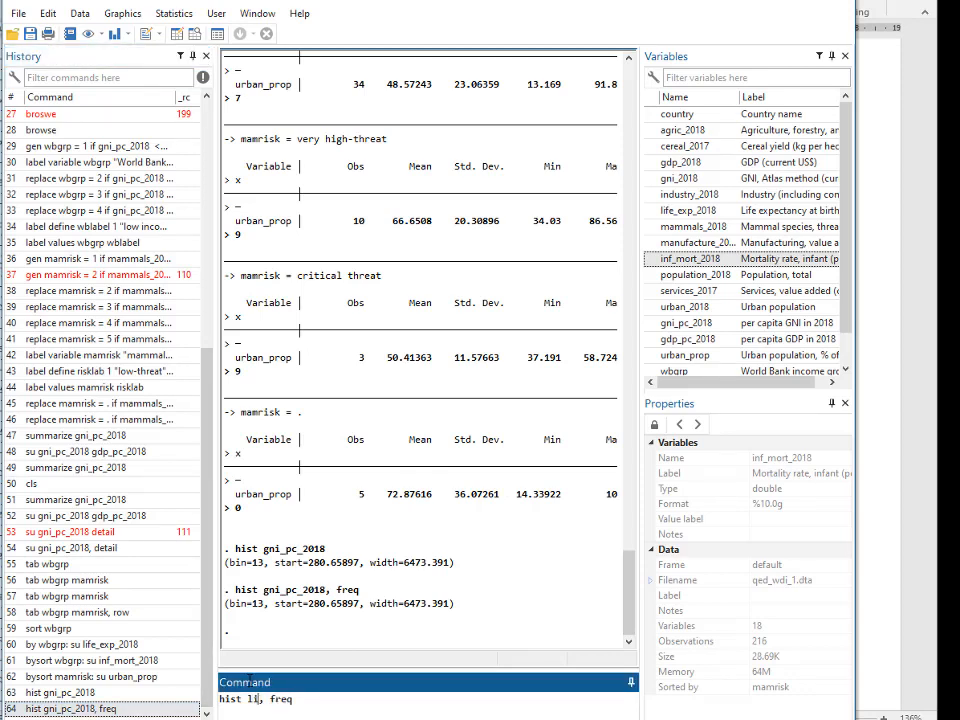
key(Return)
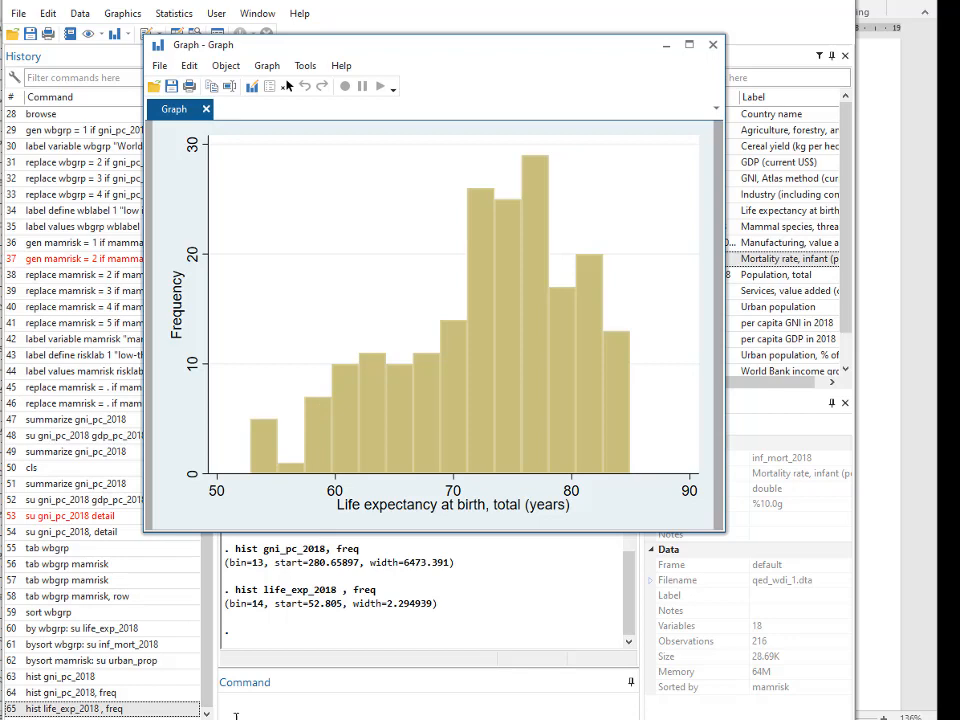
click(239, 711)
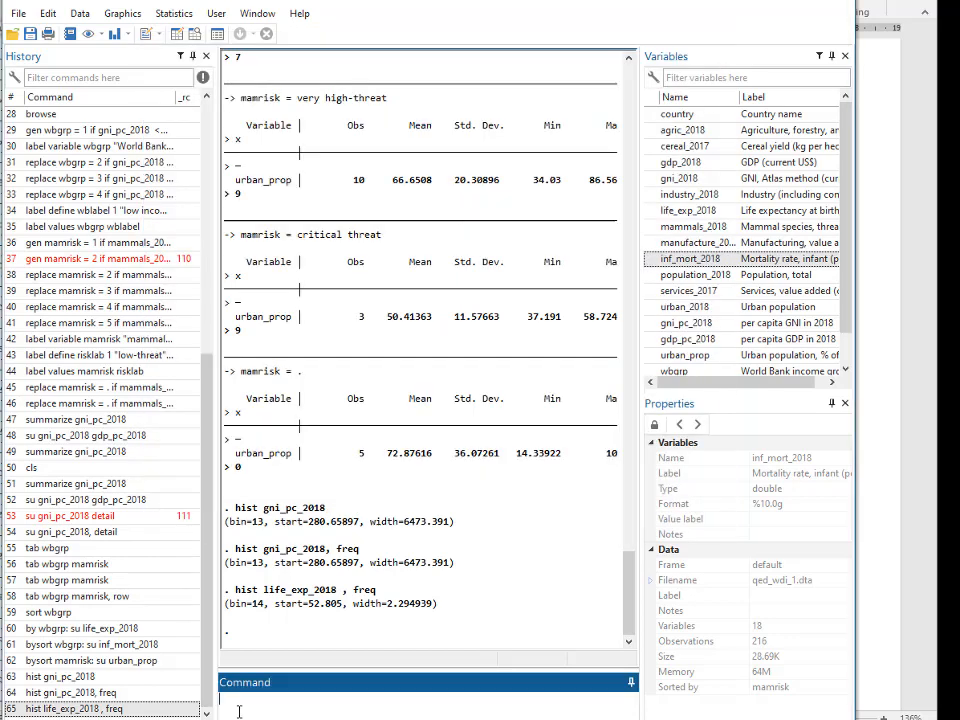
Reuse the last histogram command with urban_prop as the variable to draw the frequency histogram of urban population percentage.
click(129, 709)
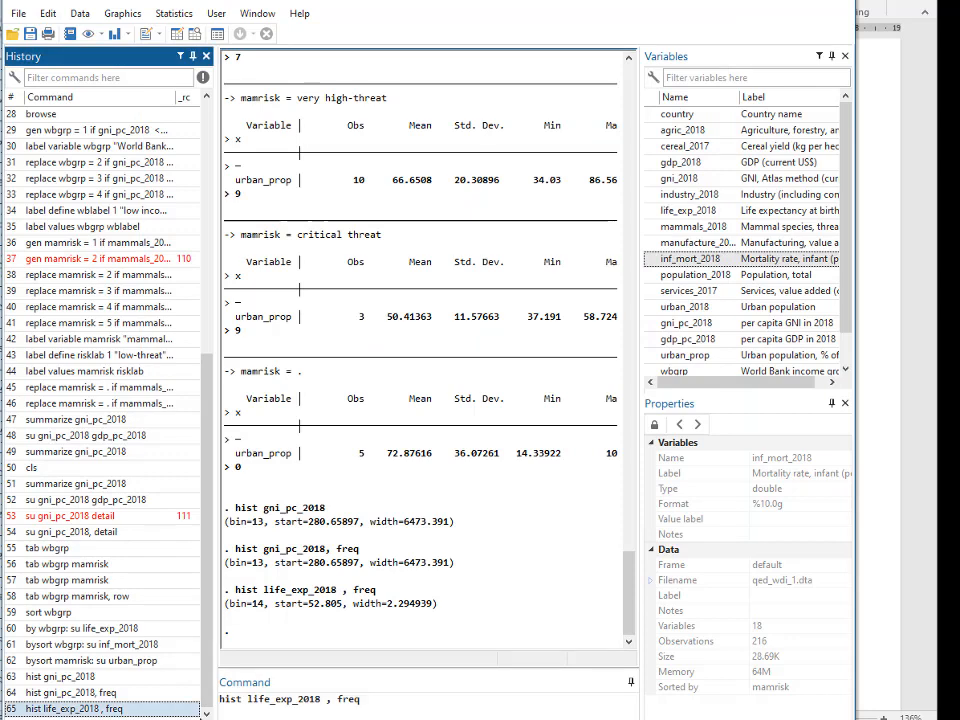
click(302, 699)
double_click(302, 699)
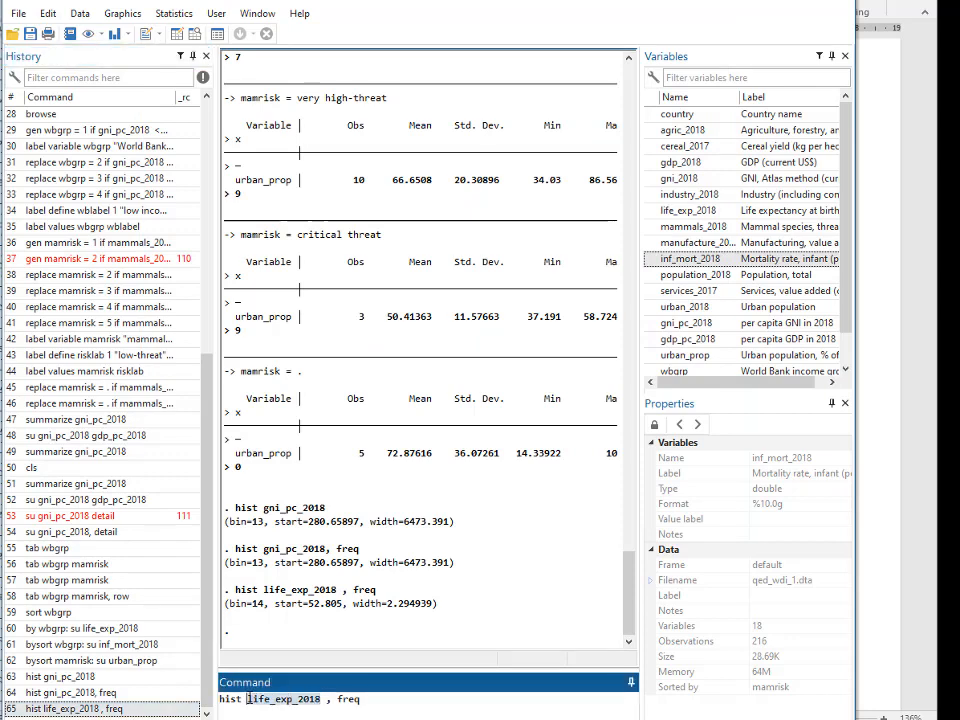
text(urban_)
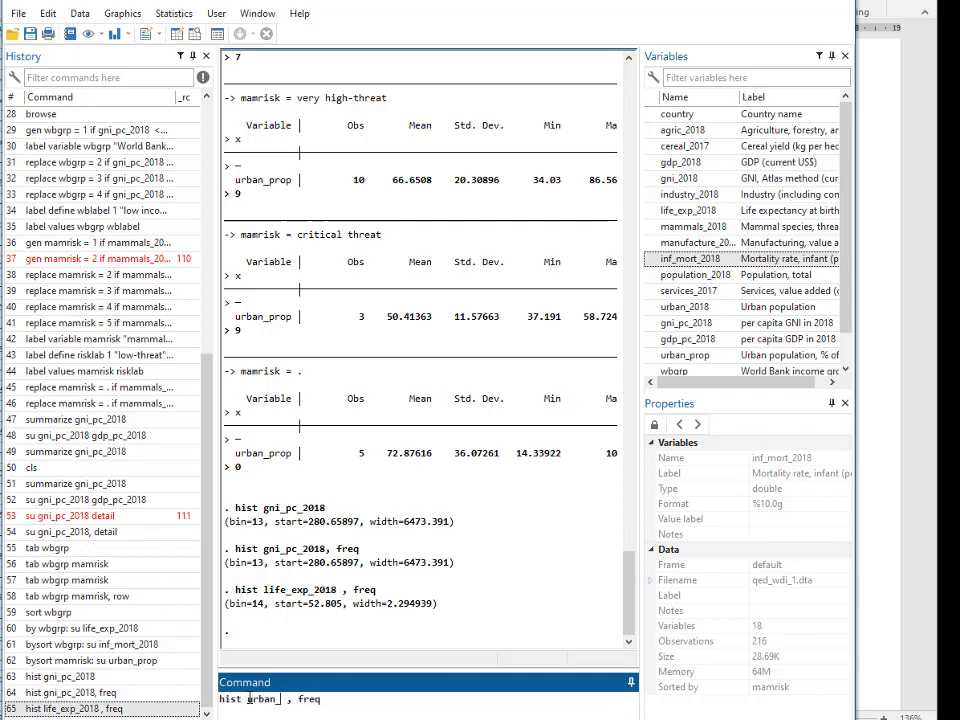
key(BackSpace)
text(_)
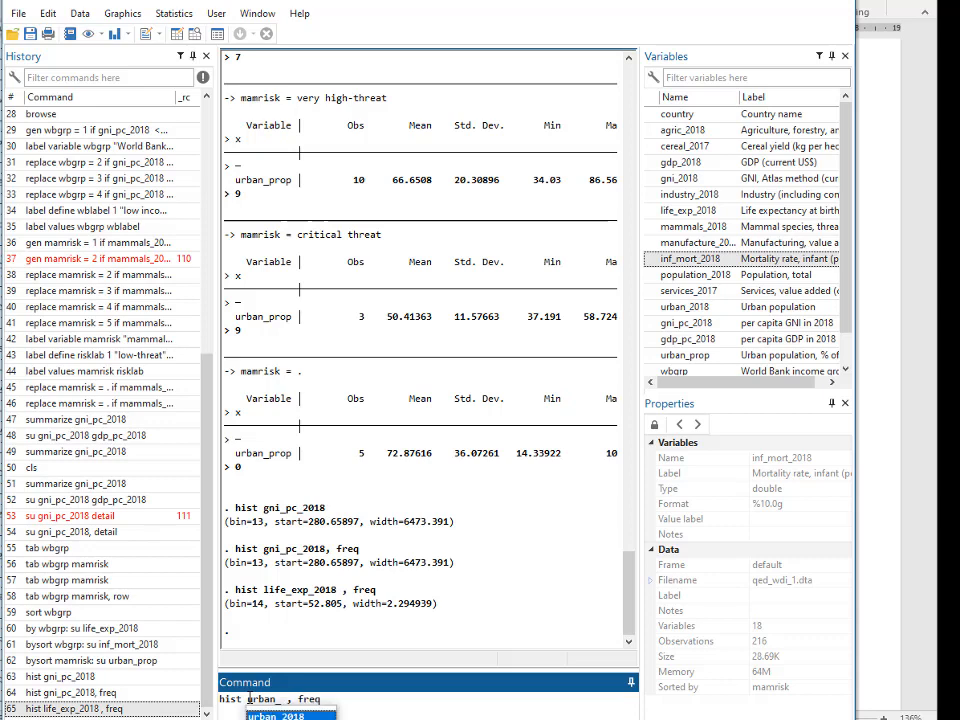
key(Tab)
key(Return)
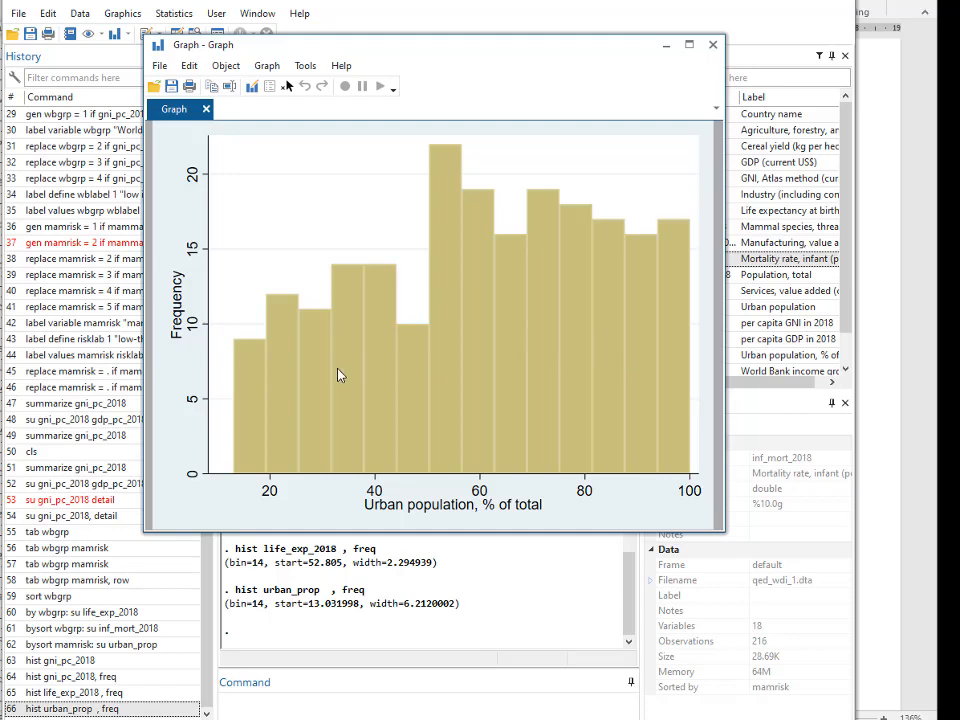
click(424, 8)
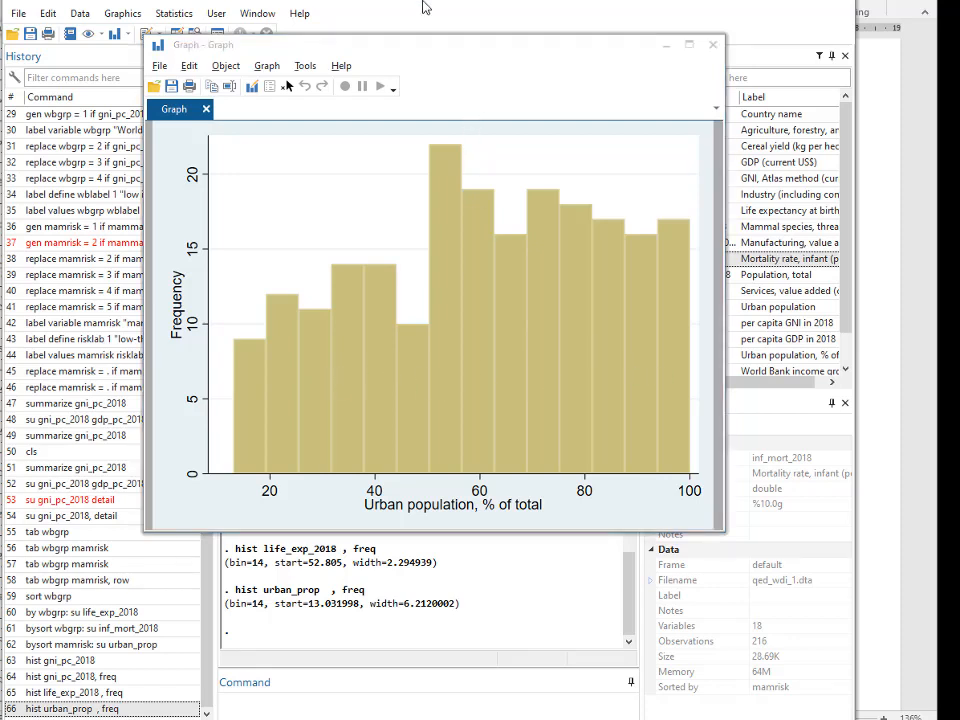
Copy the S 33 command graph box life_exp_2018 , over(wbgrp) from the Word worksheet, run it in Stata, and return to the worksheet.
key(alt+Tab)
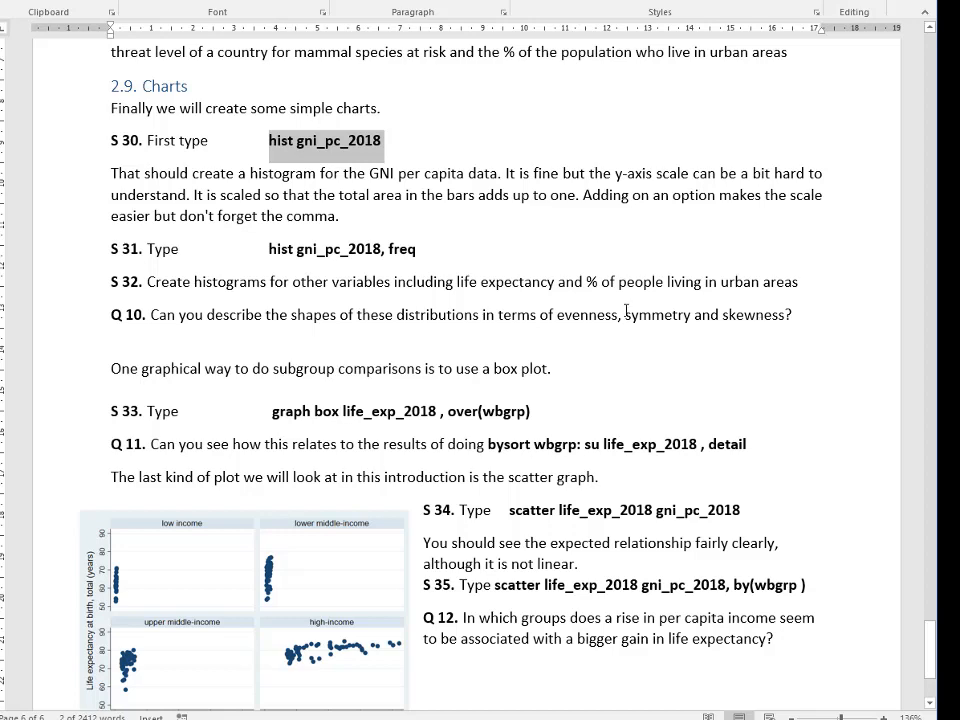
scroll(626, 311, down, 1)
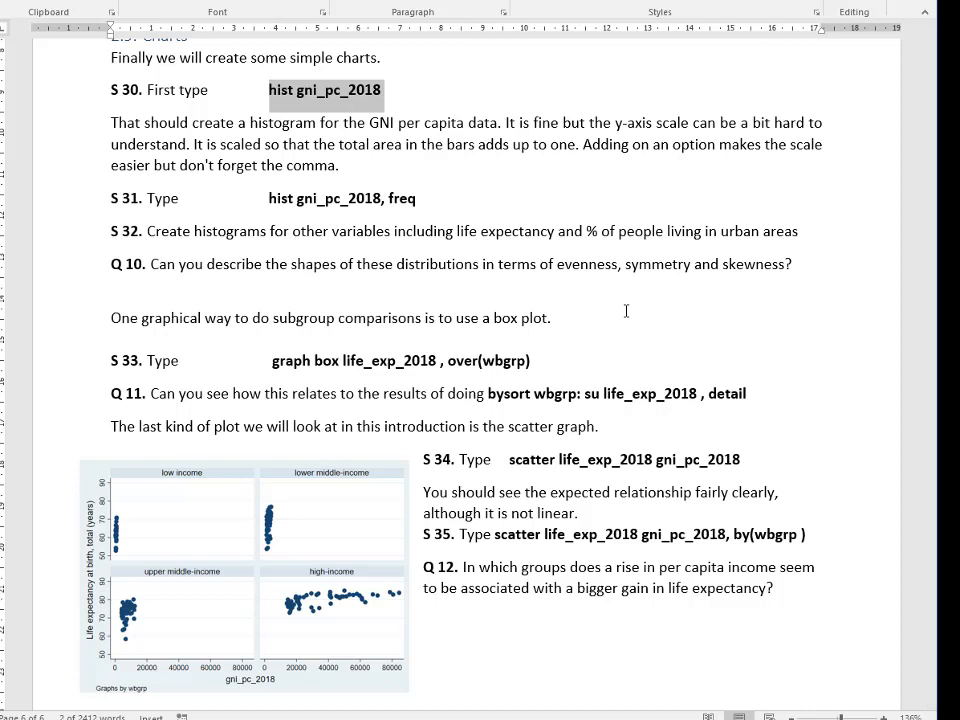
scroll(561, 292, down, 1)
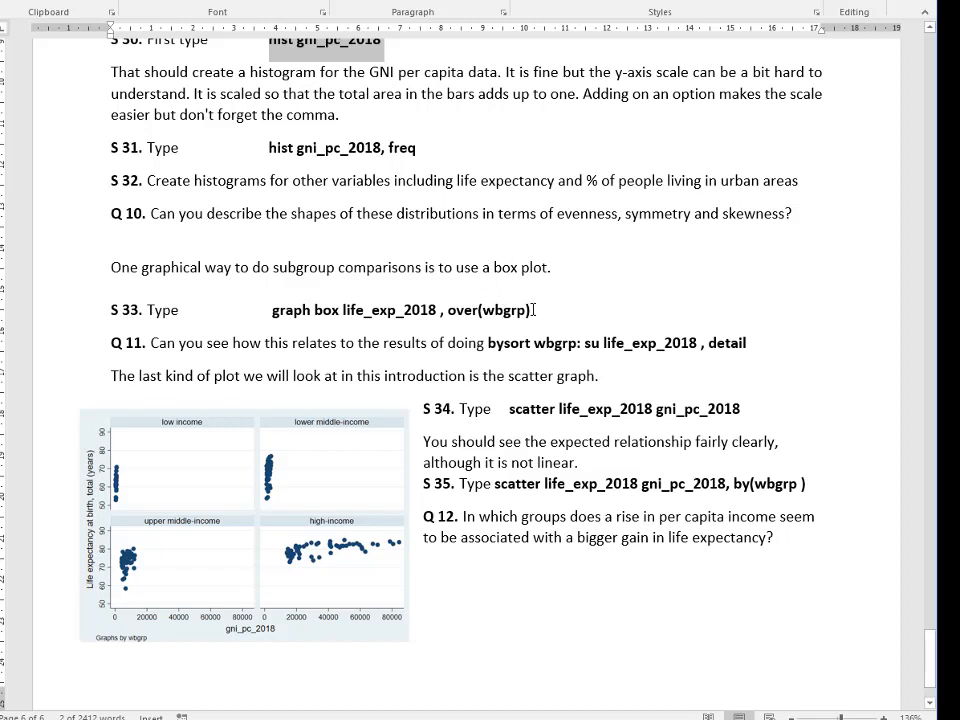
drag(534, 310, 287, 327)
key(ctrl+c)
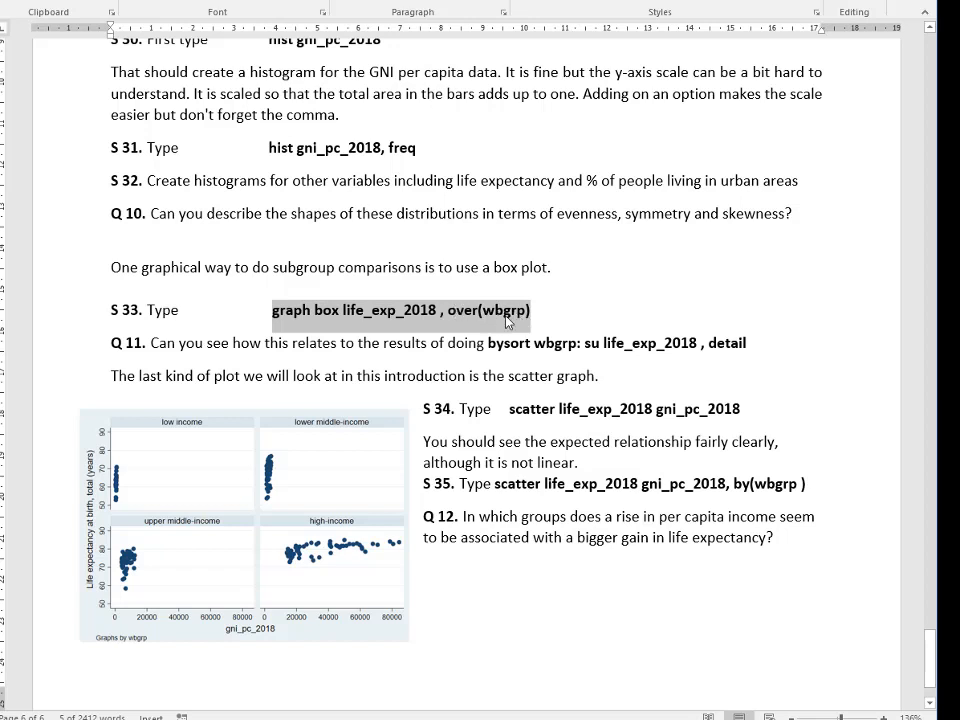
click(575, 267)
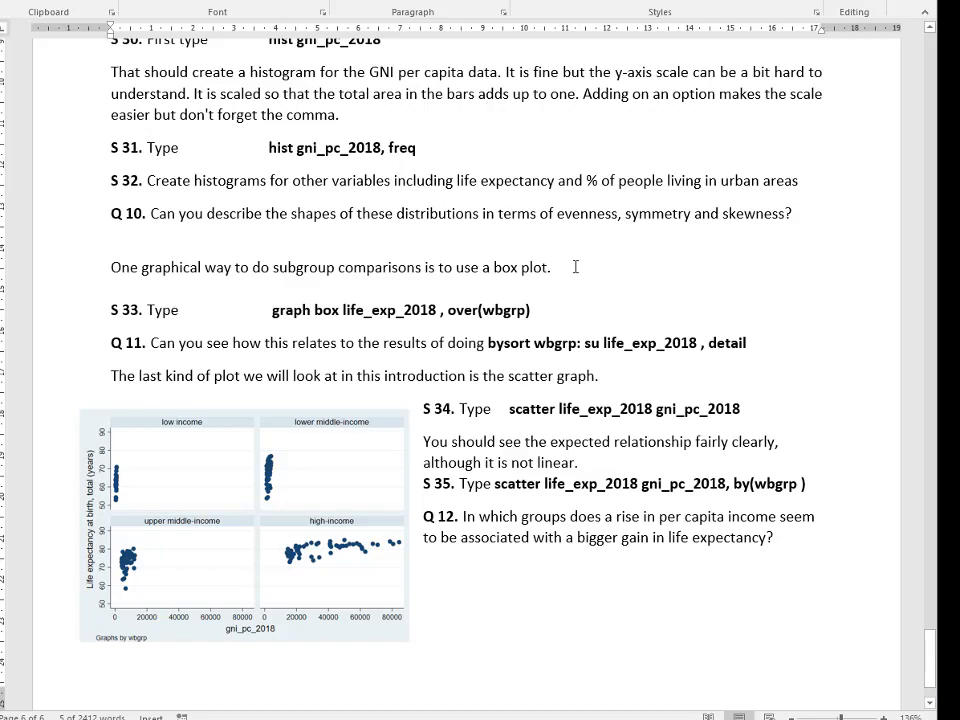
key(alt+Tab)
key(ctrl+v)
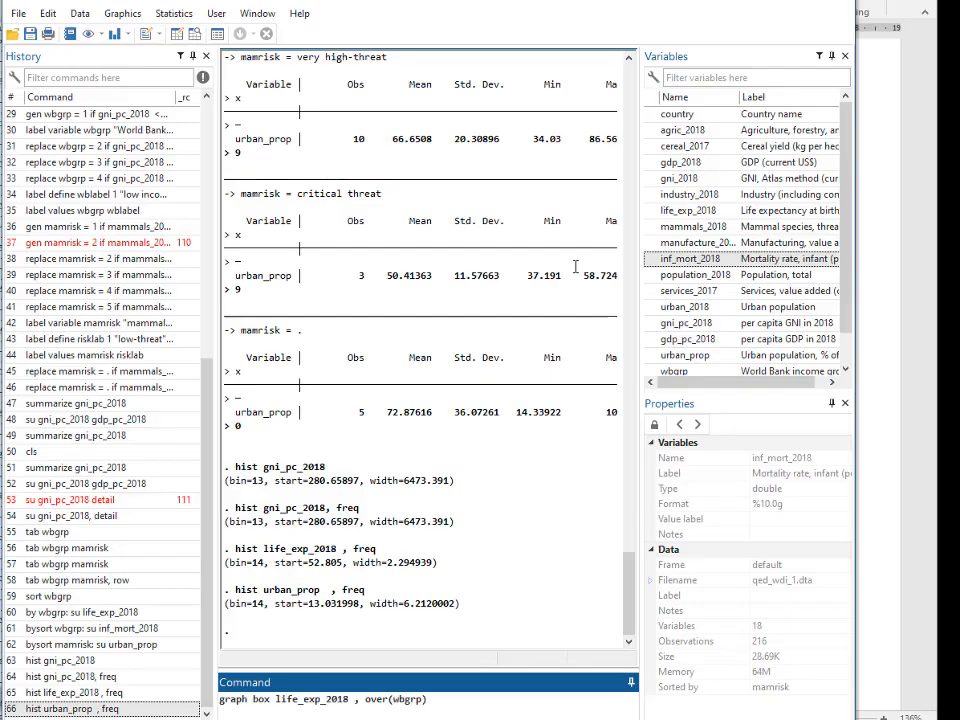
key(Return)
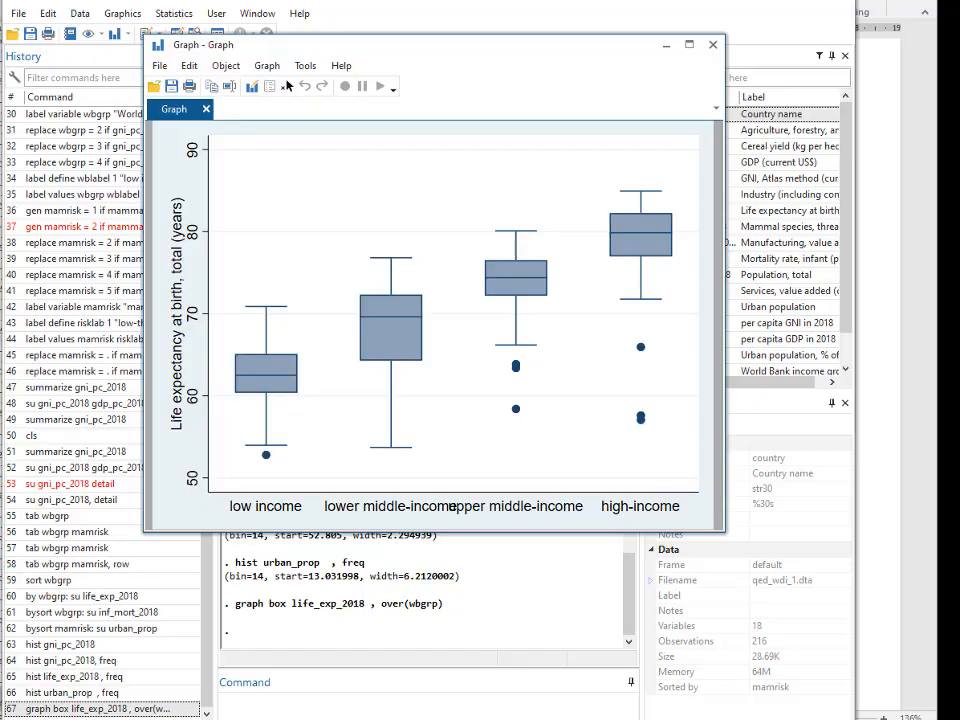
key(alt+Tab)
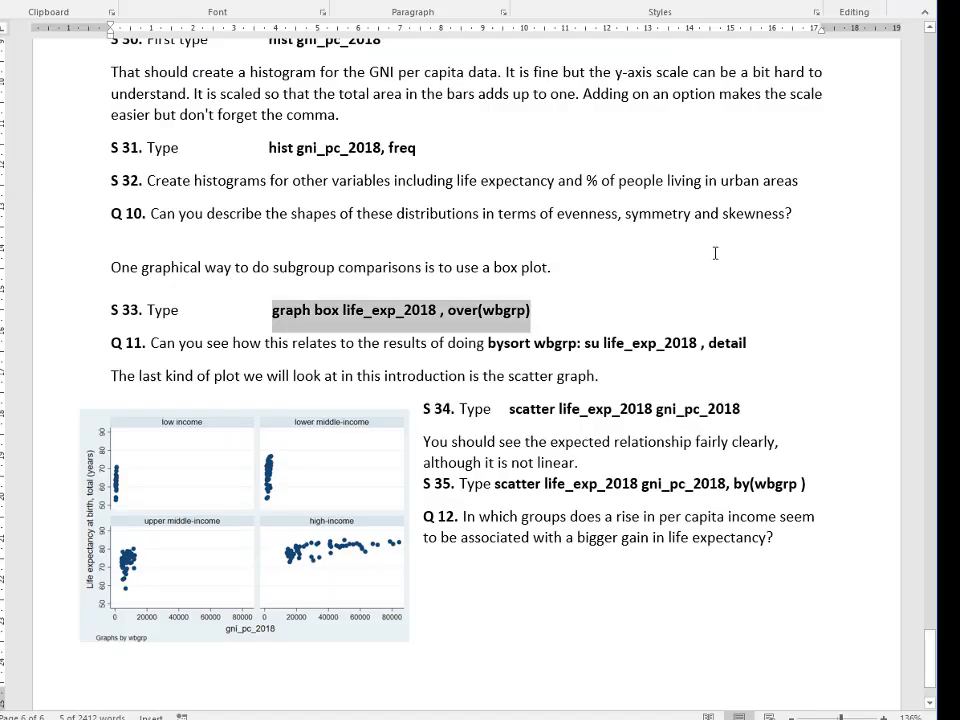
click(715, 253)
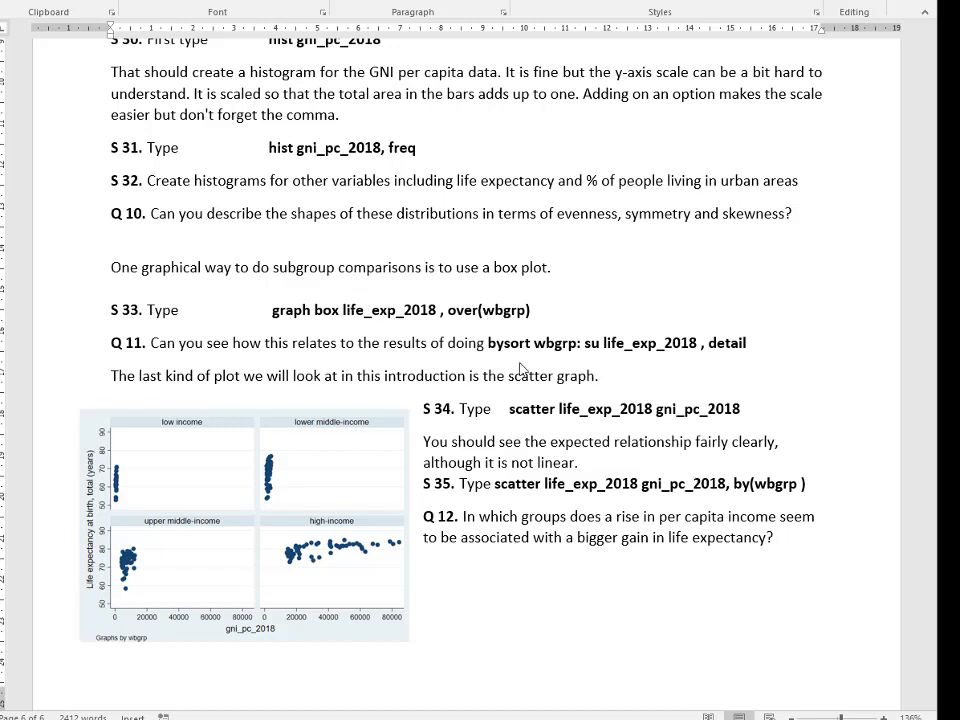
Copy the S 34 command scatter life_exp_2018 gni_pc_2018 from the worksheet and run it in Stata.
scroll(586, 337, down, 2)
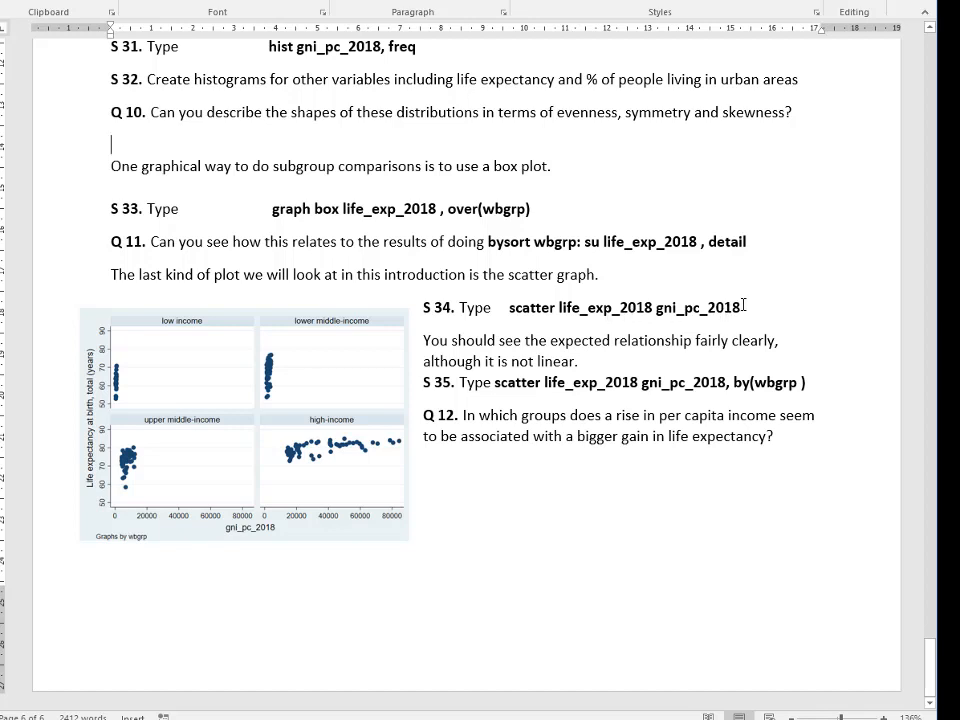
drag(740, 307, 512, 310)
key(ctrl+c)
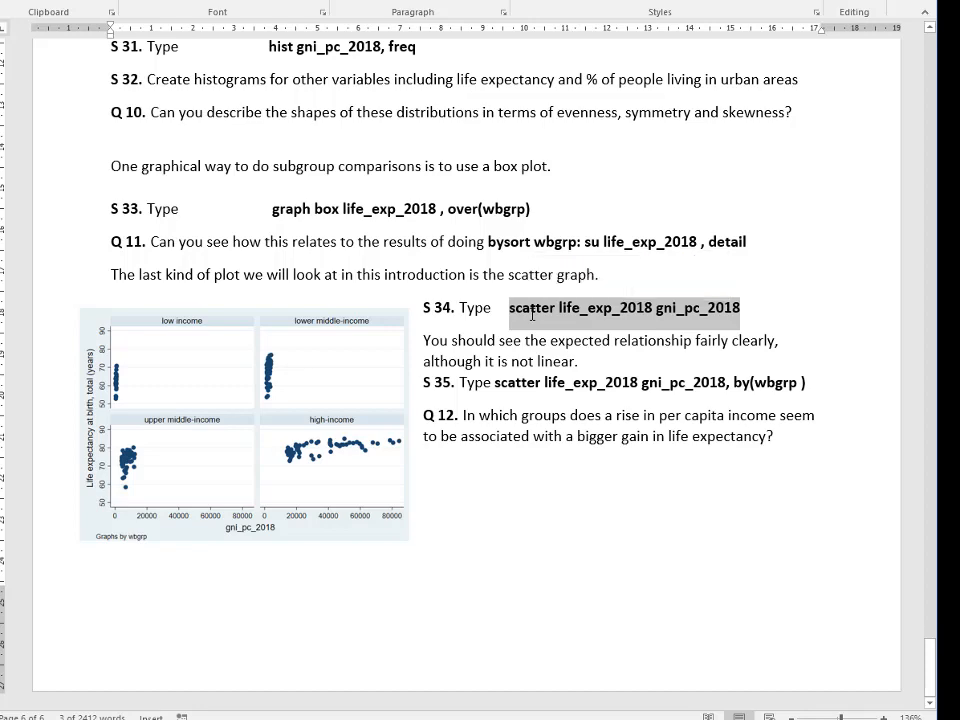
click(532, 313)
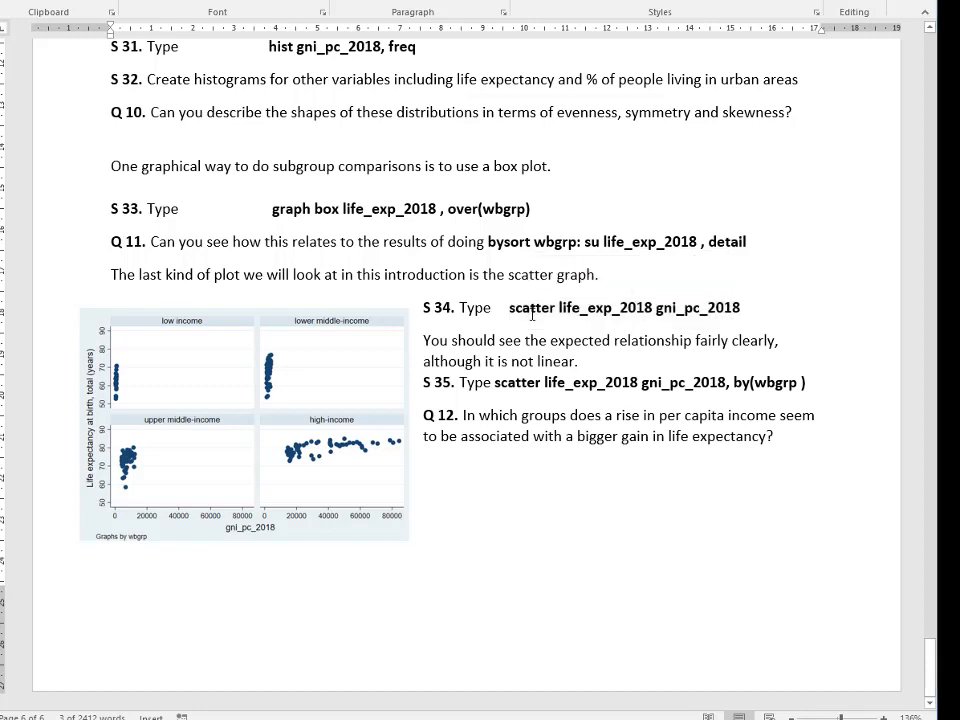
key(alt+Tab)
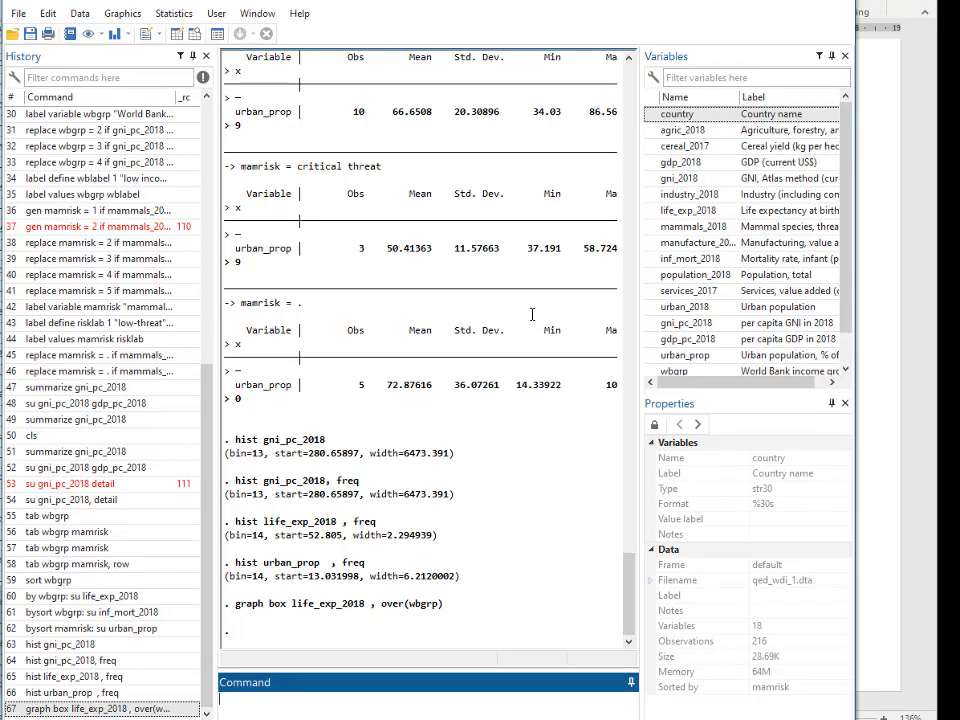
key(ctrl+v)
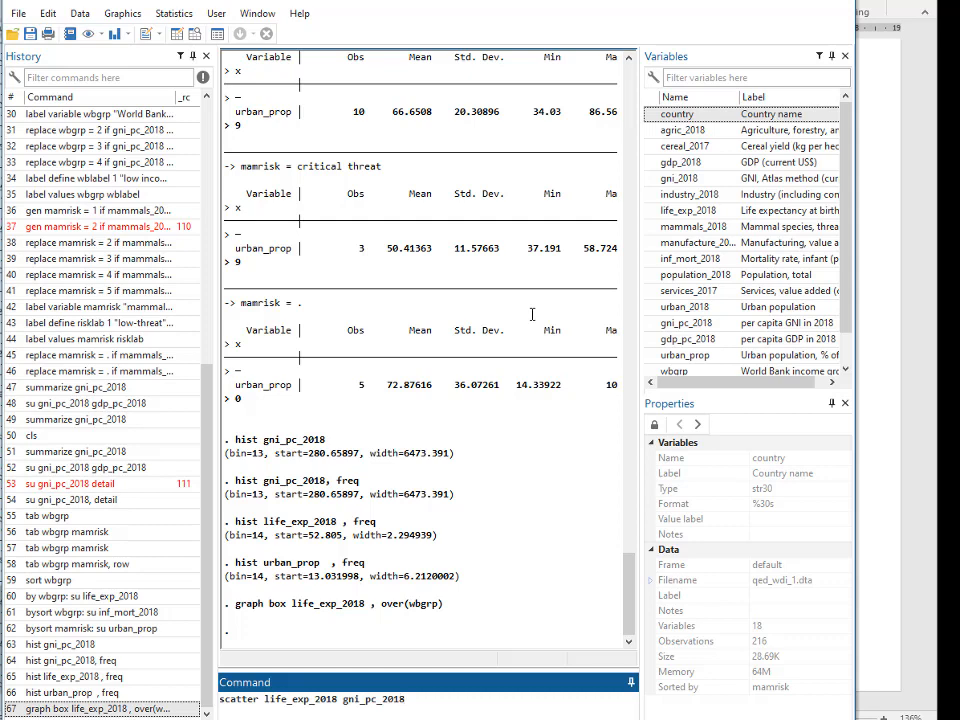
key(Return)
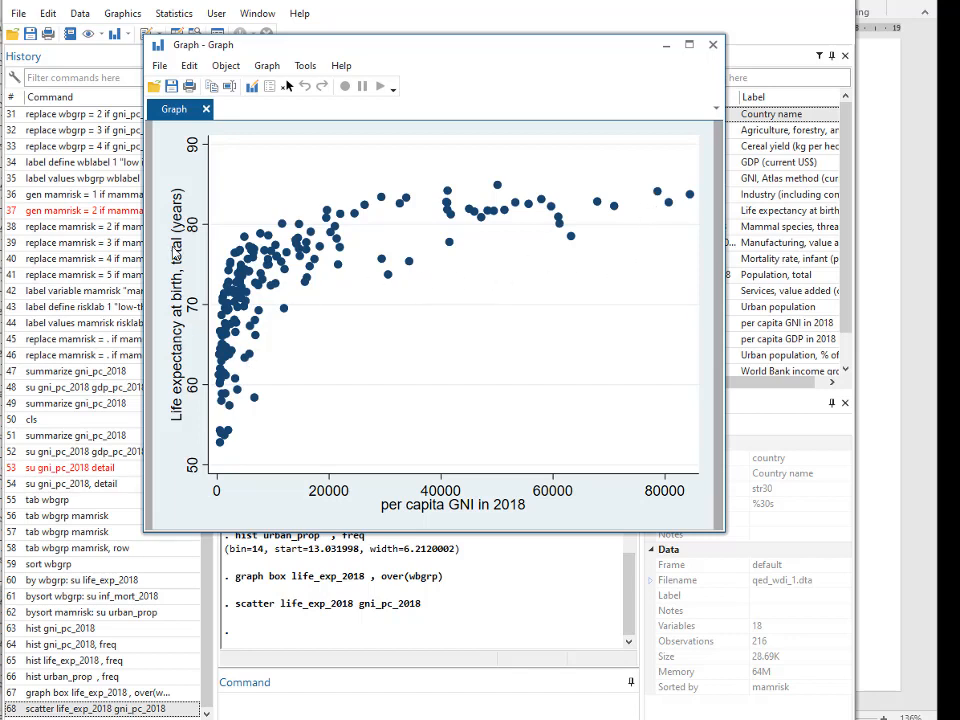
Return to the Word worksheet, copy the S 35 command scatter life_exp_2018 gni_pc_2018, by(wbgrp ), and run it in Stata.
key(alt+Tab)
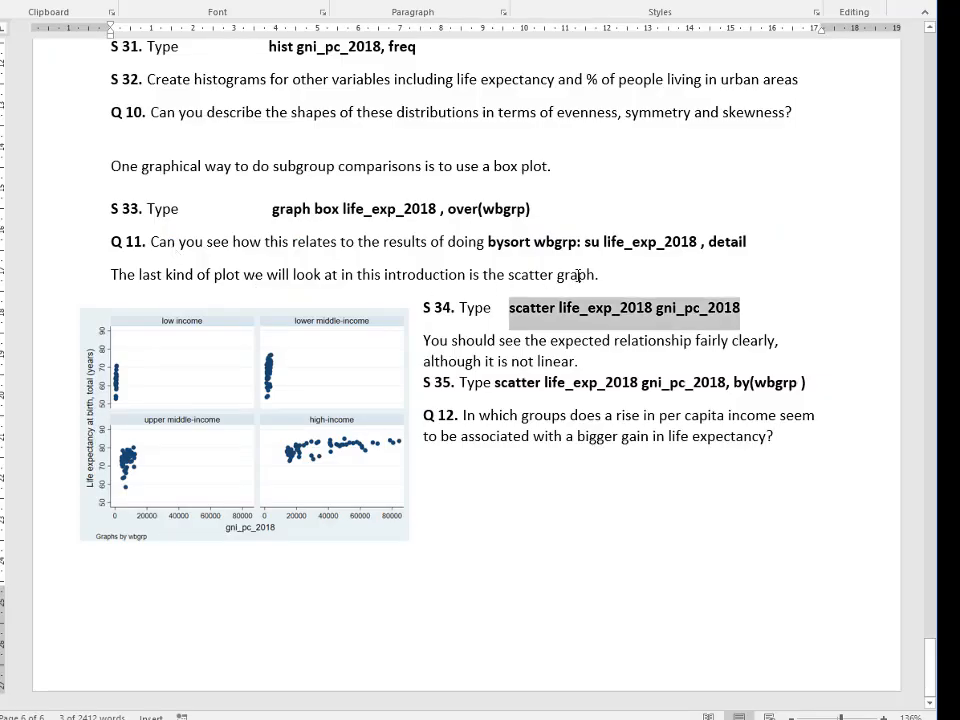
click(785, 351)
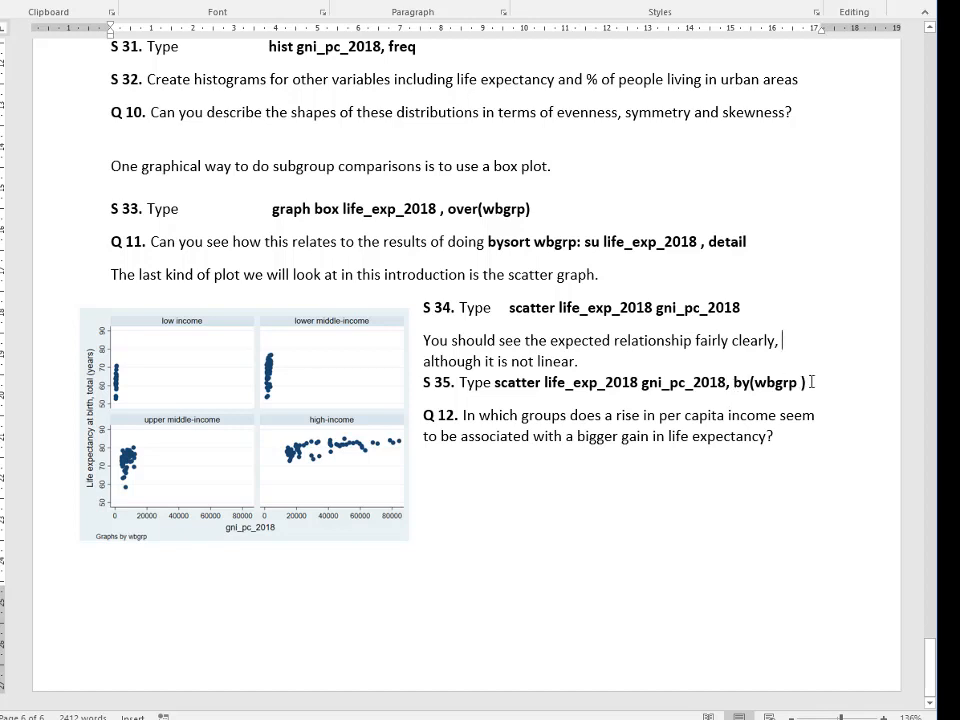
drag(806, 383, 495, 385)
key(ctrl+c)
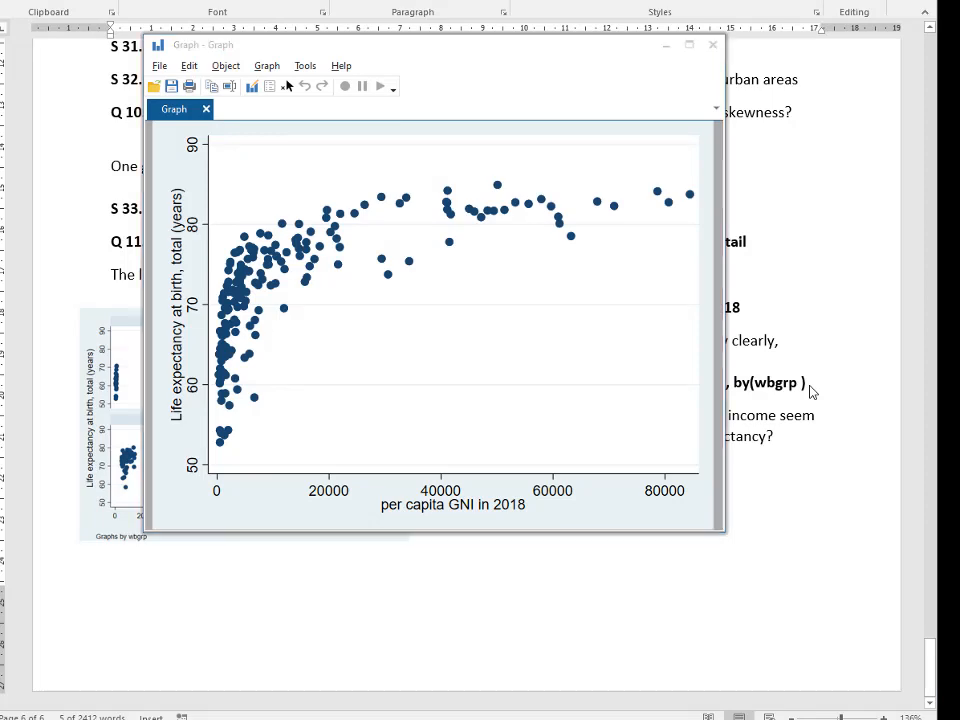
key(alt+Tab)
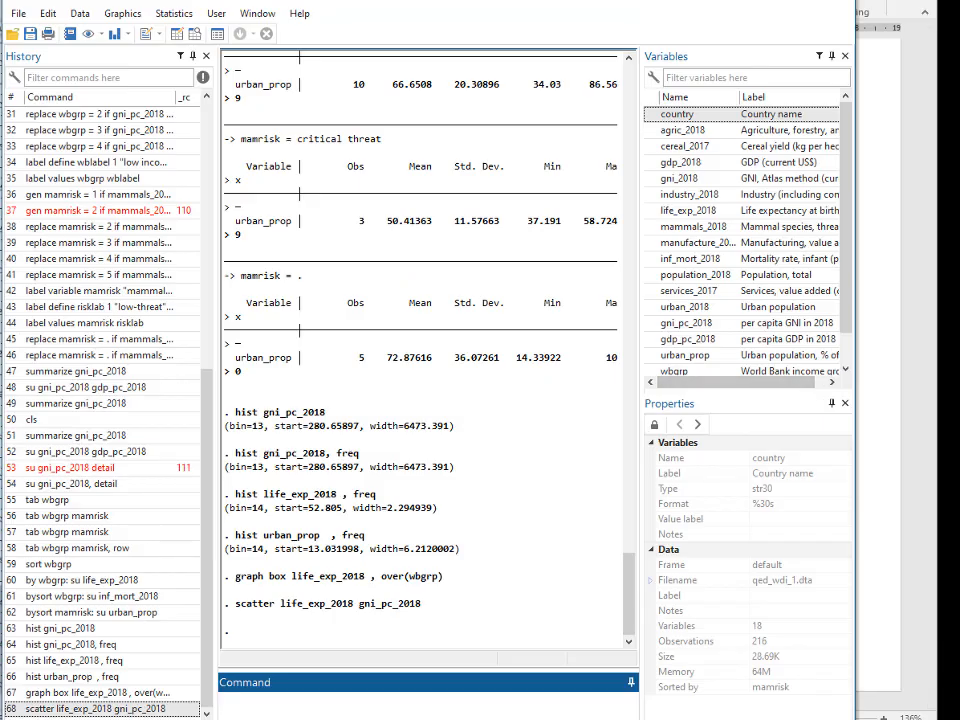
key(ctrl+v)
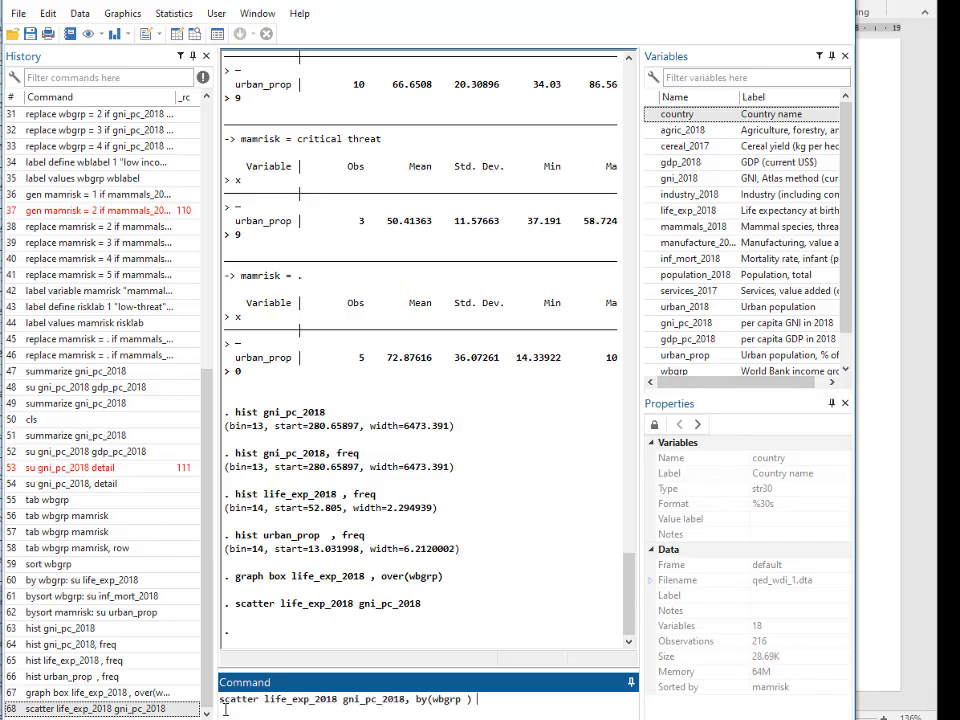
key(Return)
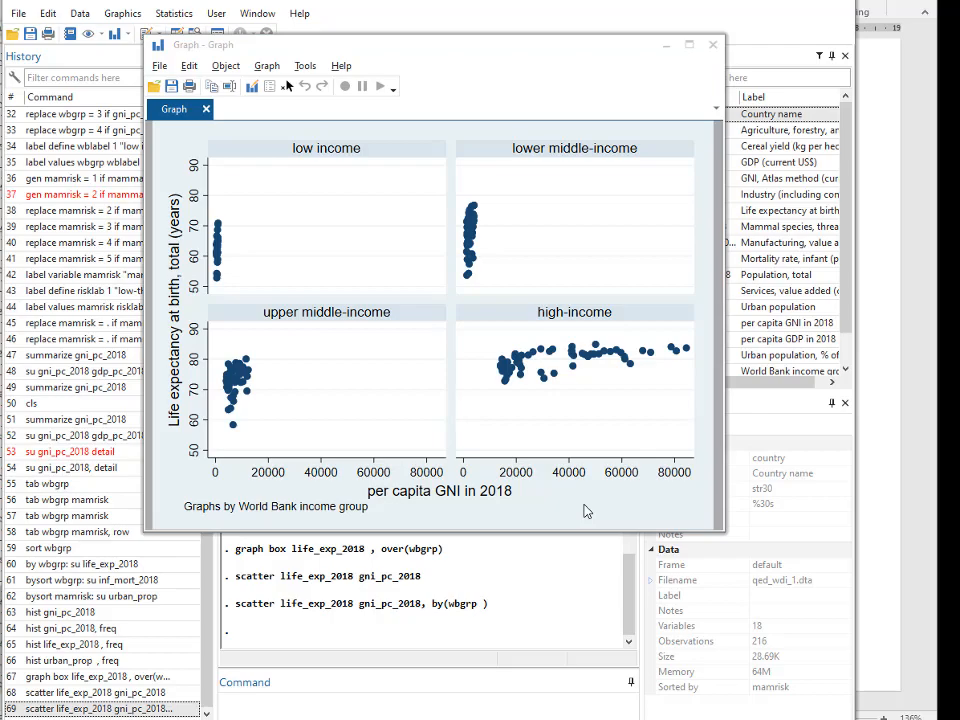
Switch back to the Word worksheet and review the charts section, from exercise S 30 through question Q 12.
key(alt+Tab)
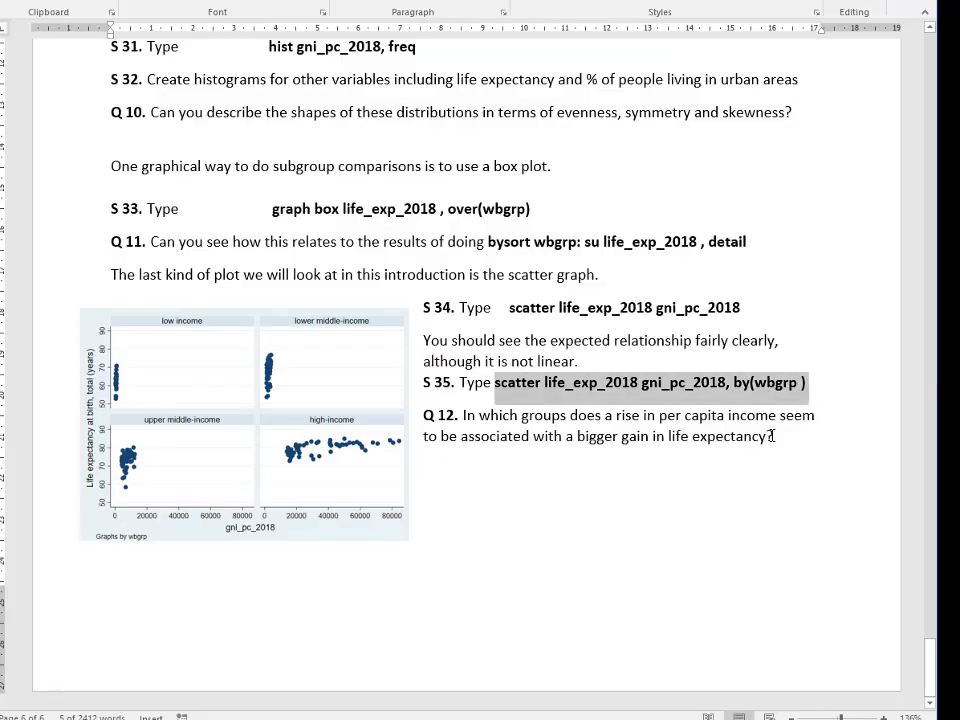
click(774, 437)
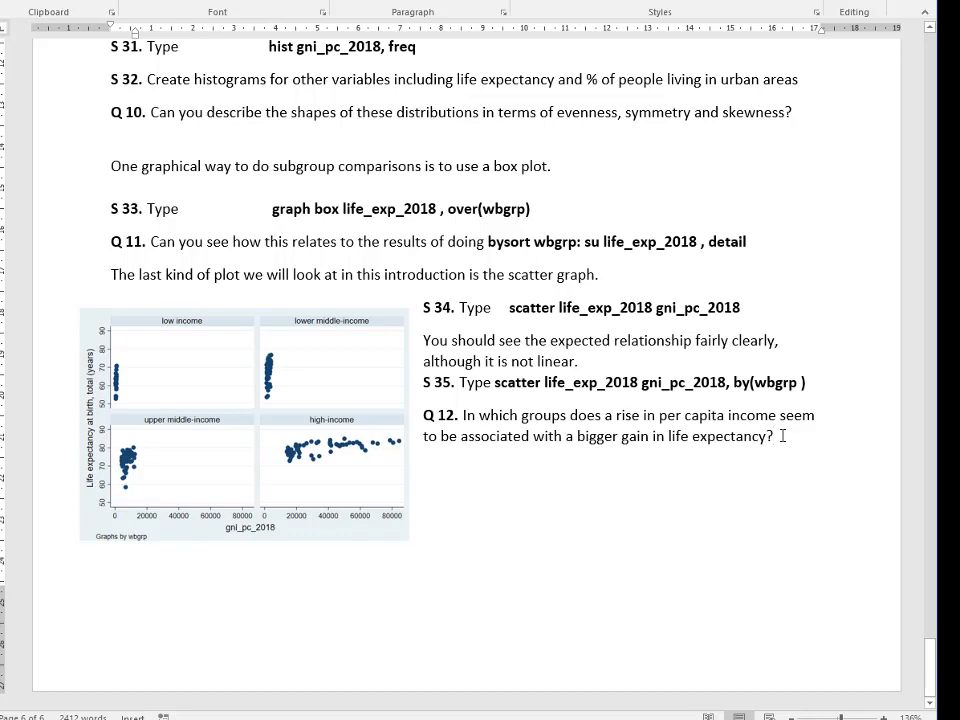
scroll(783, 436, up, 1)
scroll(800, 380, up, 2)
scroll(767, 317, down, 1)
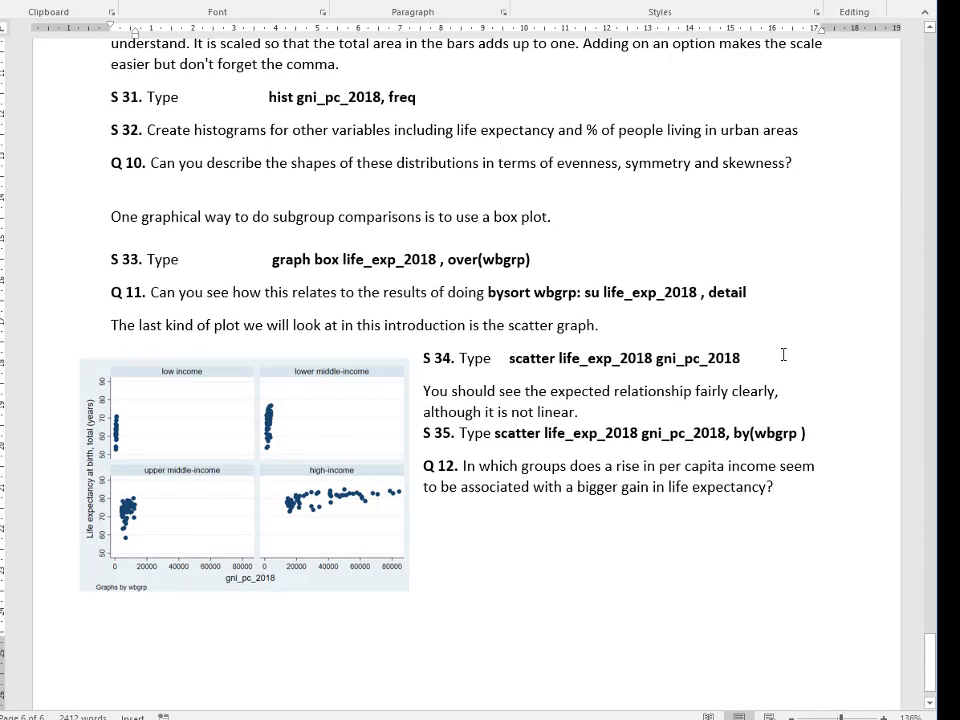
scroll(913, 484, up, 2)
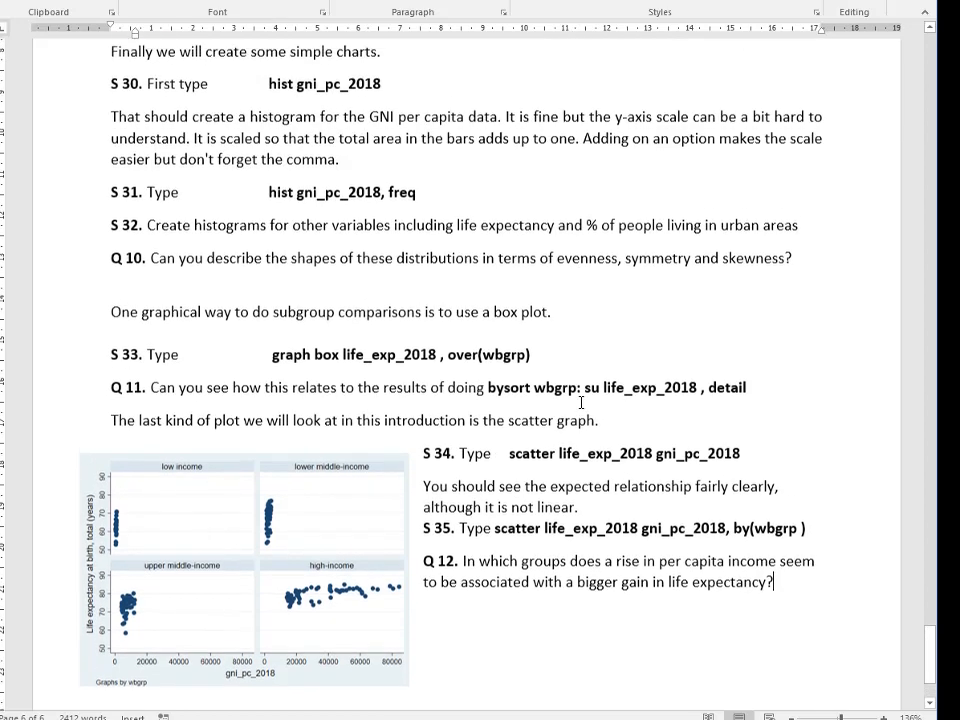
scroll(485, 253, up, 3)
scroll(724, 360, down, 4)
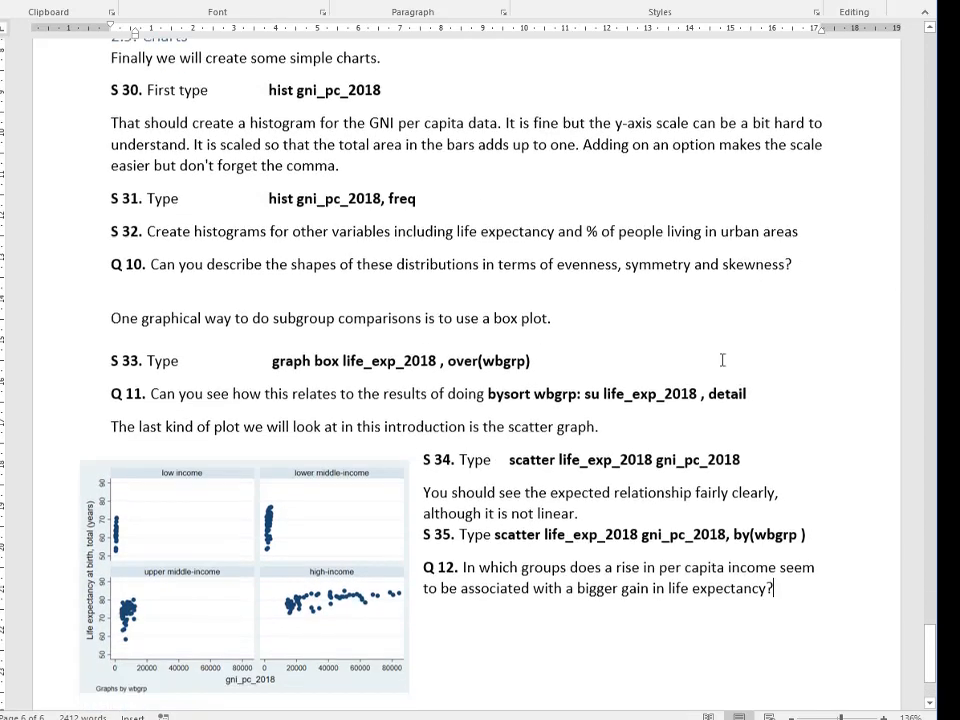
scroll(803, 450, down, 1)
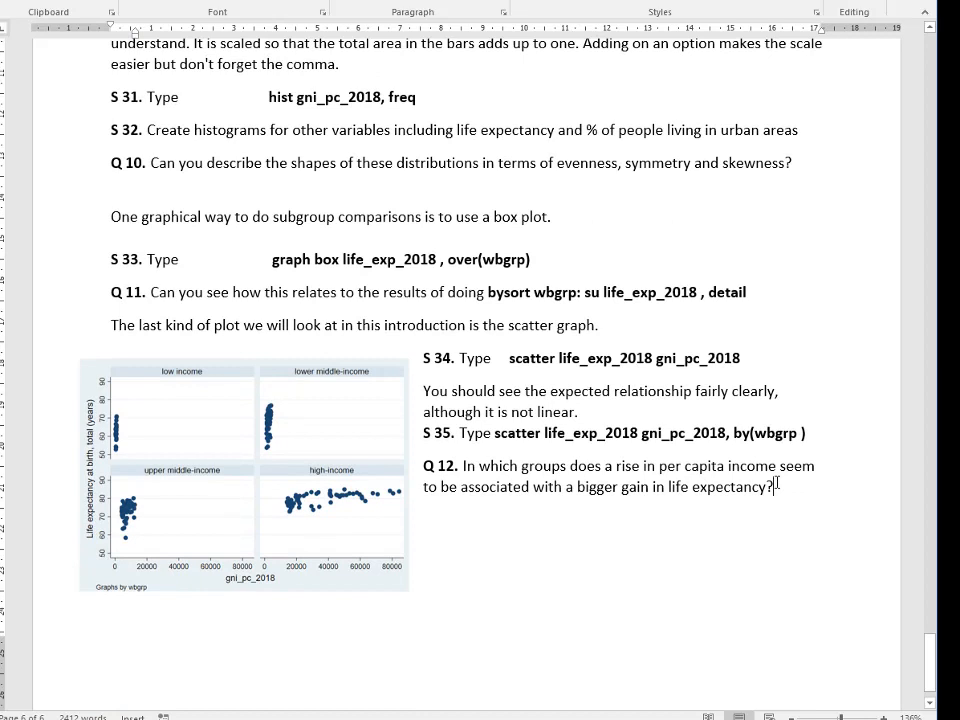